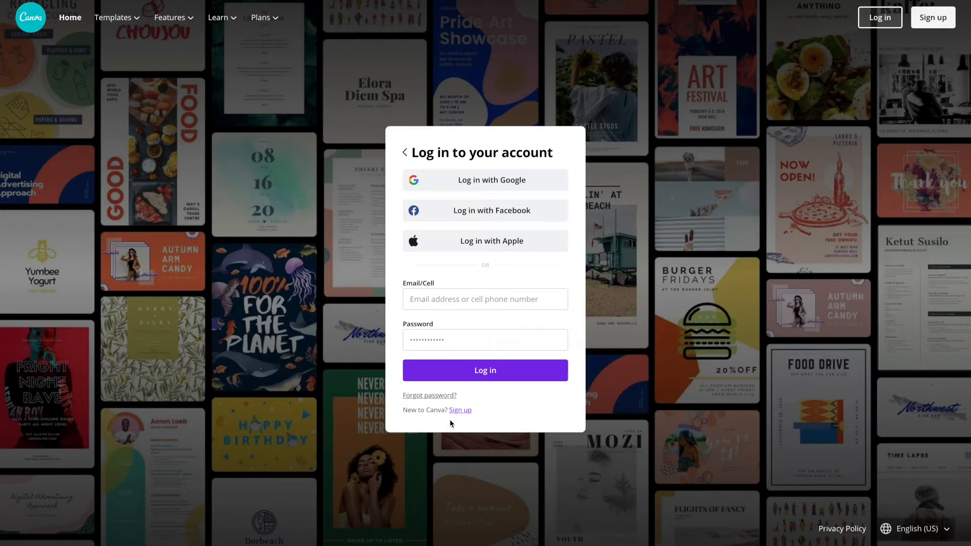
# Step: Log in to Canva through Google with the chosen account to reach the home page
pyautogui.click(513, 183)
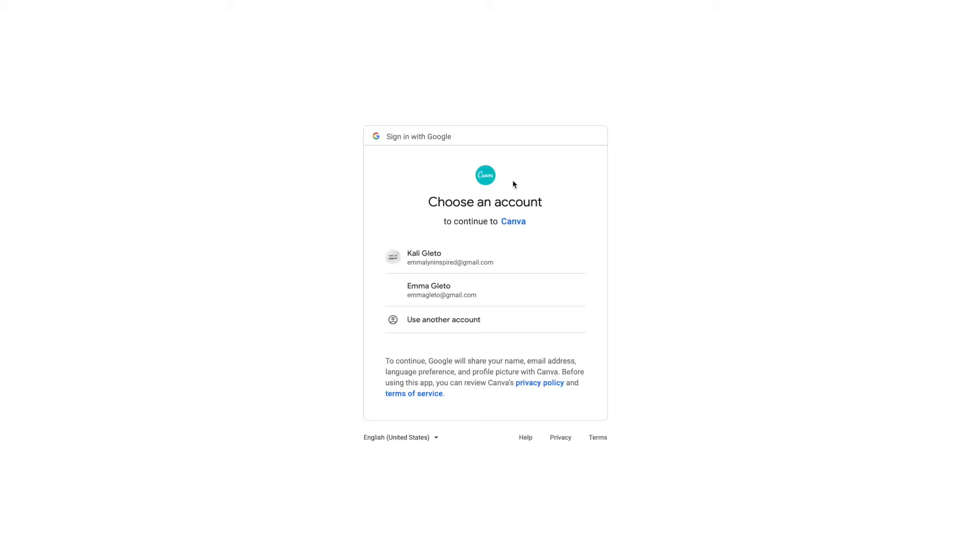
pyautogui.click(491, 269)
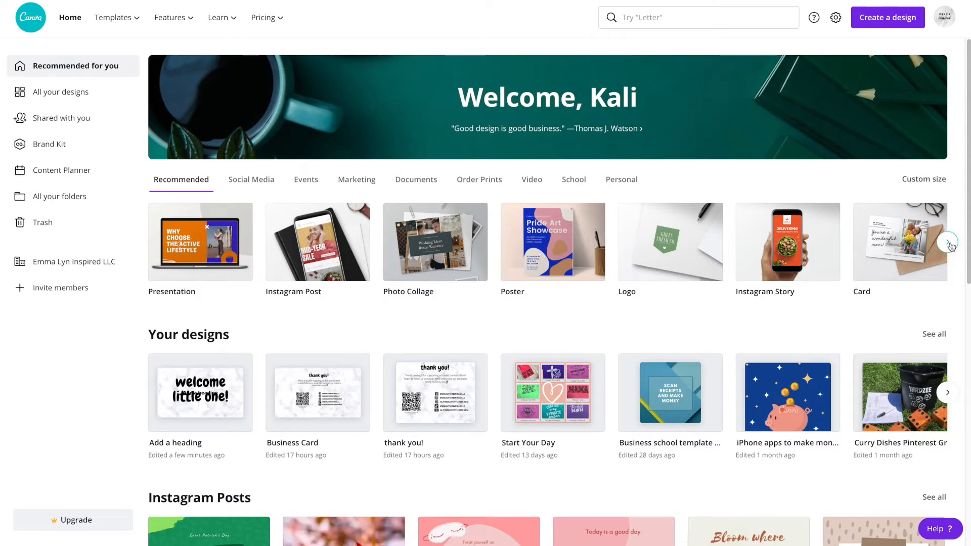
# Step: Scroll the Recommended carousel and start a blank Business Card (US) design
pyautogui.click(947, 243)
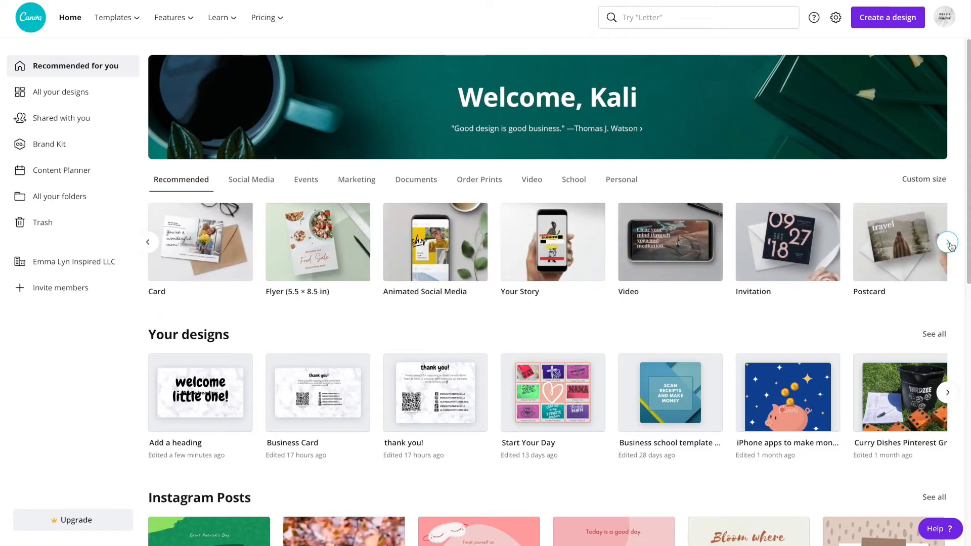
pyautogui.click(947, 242)
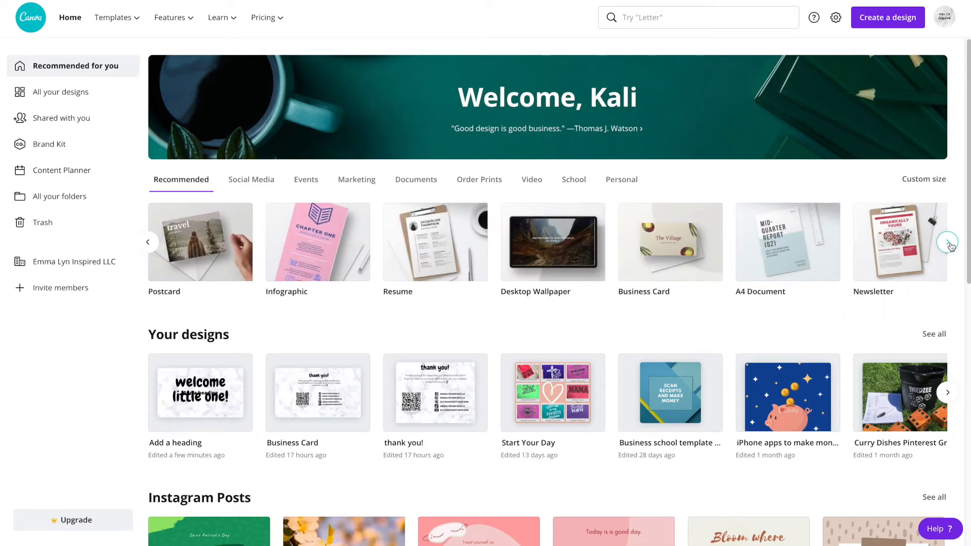
pyautogui.click(670, 251)
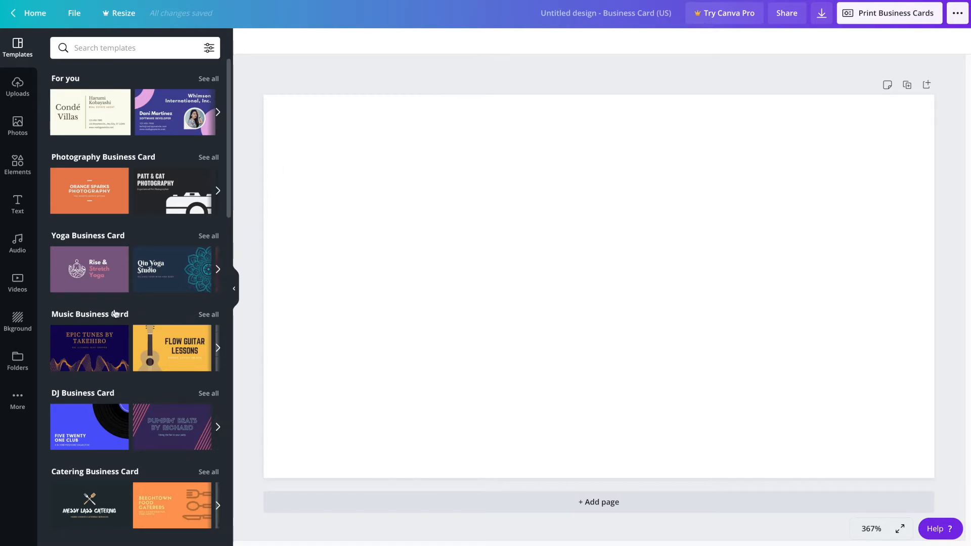
pyautogui.scroll(-8, 116, 313)
pyautogui.scroll(-10, 116, 312)
pyautogui.scroll(-10, 115, 313)
pyautogui.scroll(10, 115, 313)
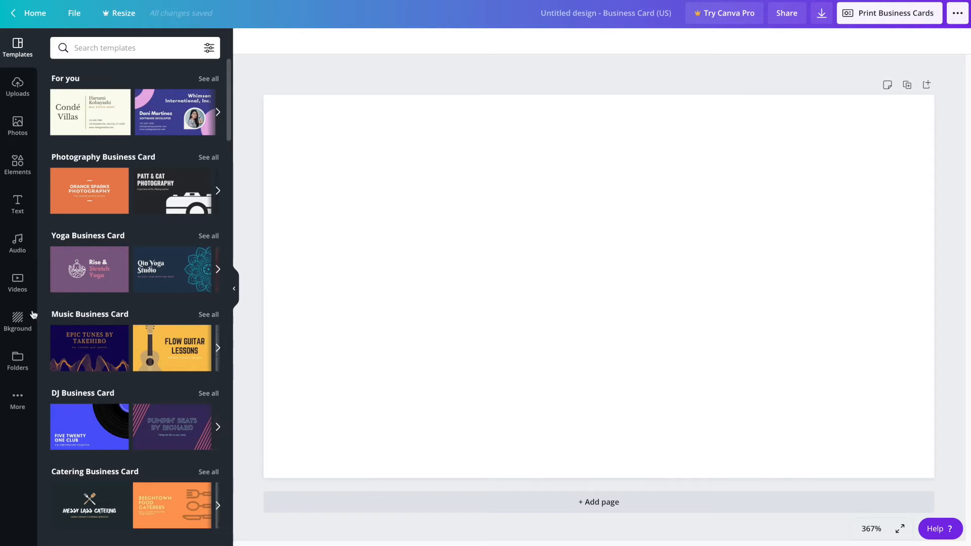
# Step: Fill the card's page with the white marble background
pyautogui.click(19, 323)
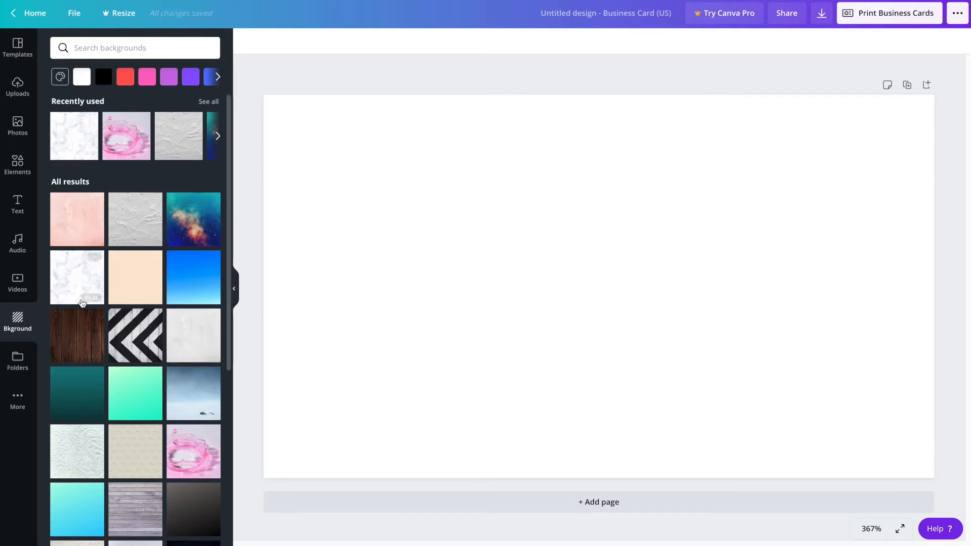
pyautogui.click(72, 281)
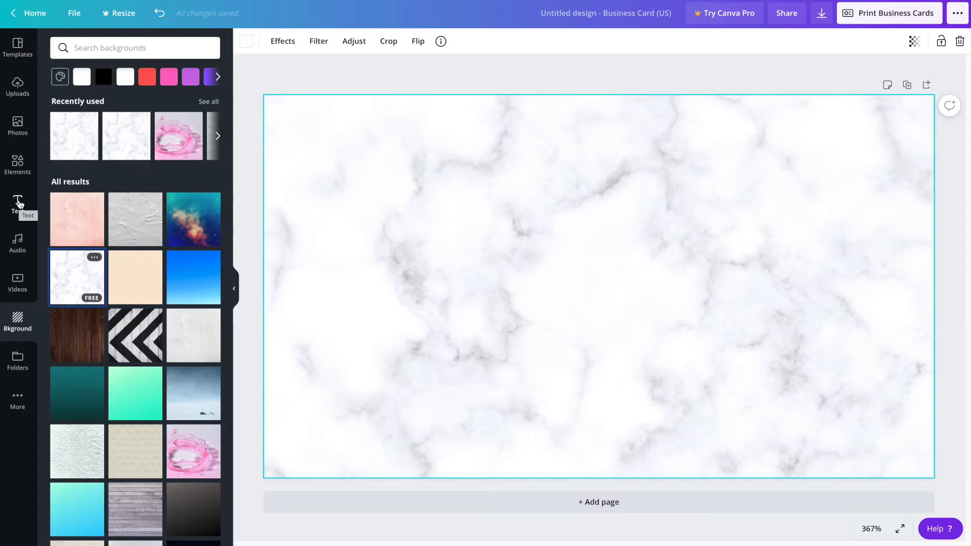
pyautogui.click(20, 203)
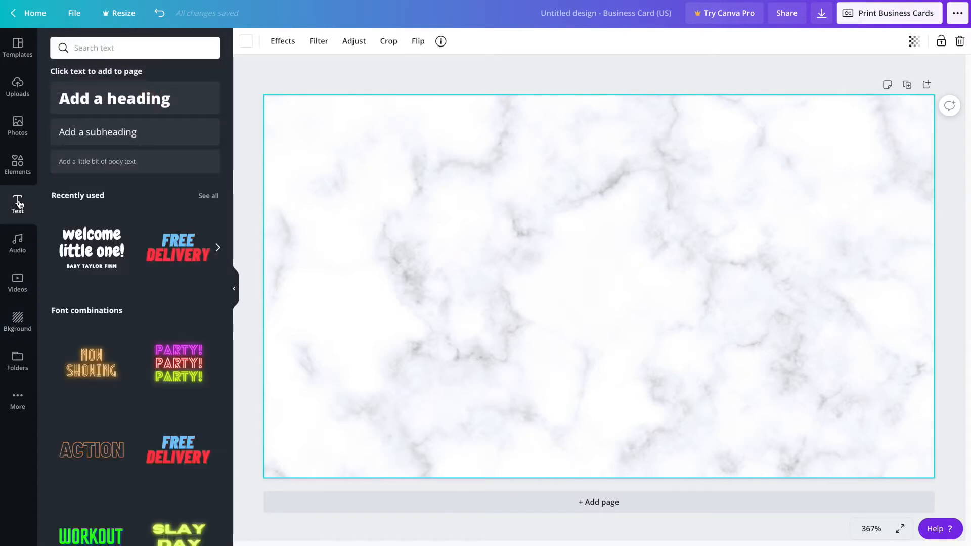
pyautogui.scroll(-1, 122, 349)
pyautogui.scroll(-10, 121, 348)
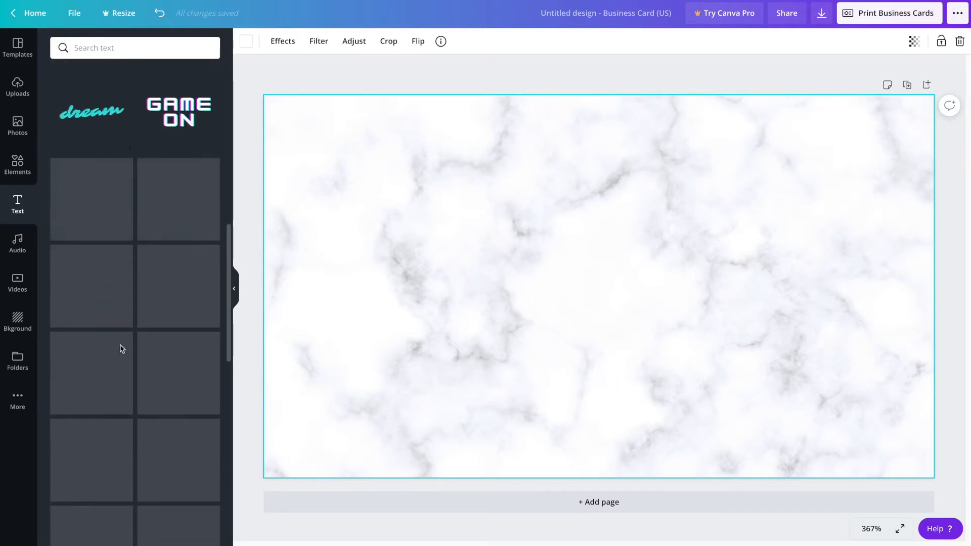
pyautogui.scroll(-5, 121, 349)
pyautogui.scroll(-5, 122, 349)
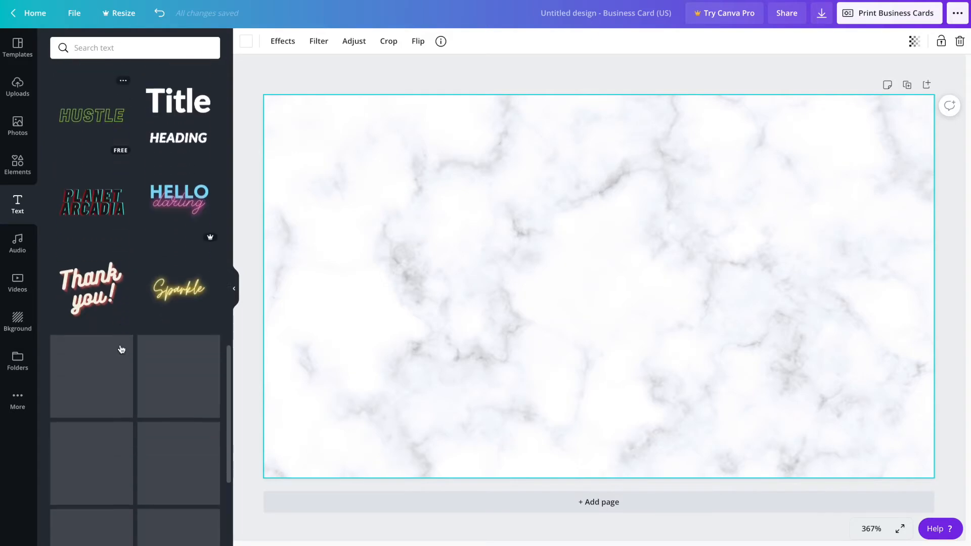
pyautogui.scroll(-5, 121, 349)
pyautogui.scroll(-5, 121, 348)
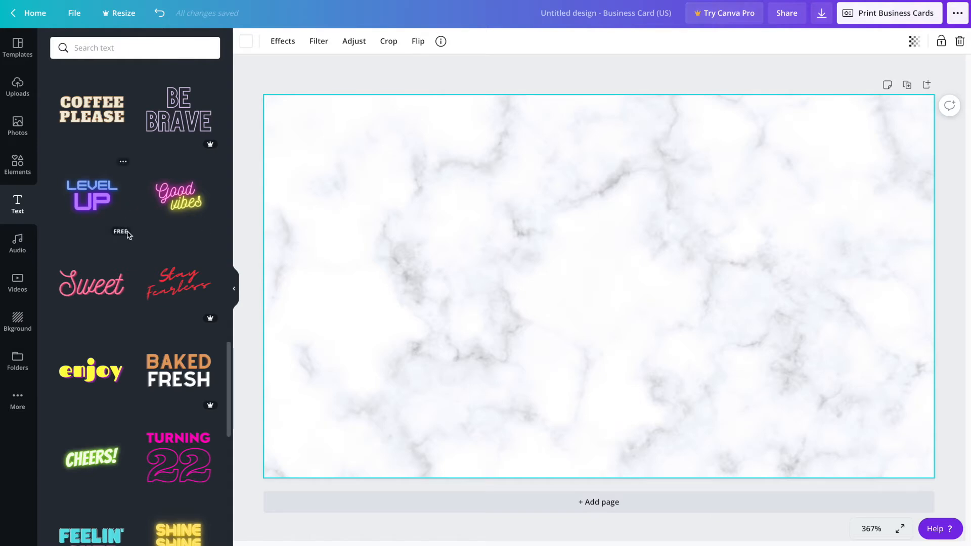
pyautogui.scroll(10, 127, 234)
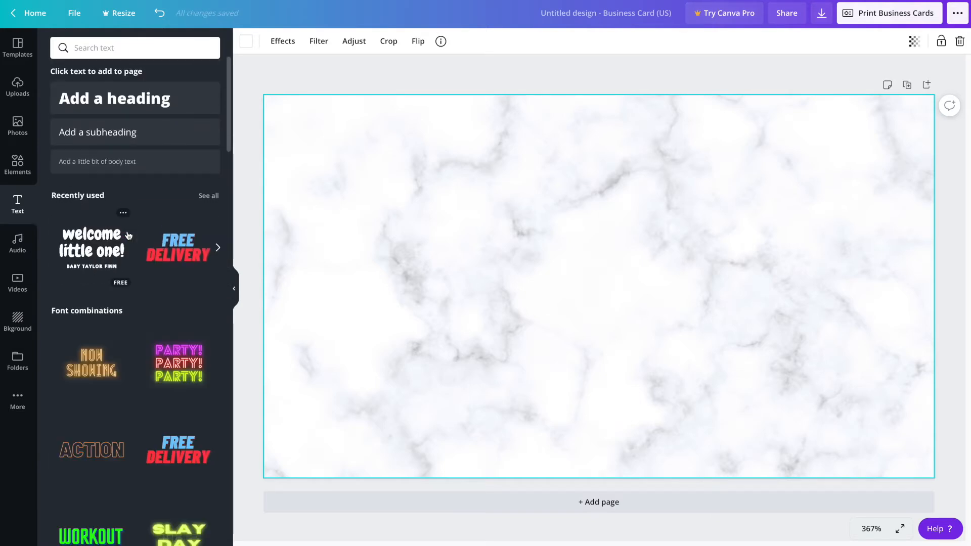
pyautogui.click(89, 248)
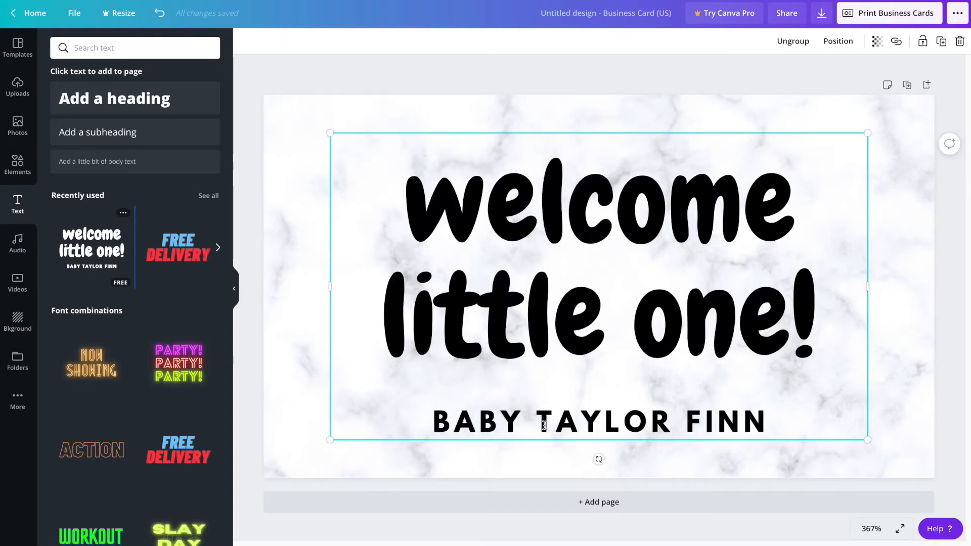
pyautogui.click(545, 425)
pyautogui.click(551, 314)
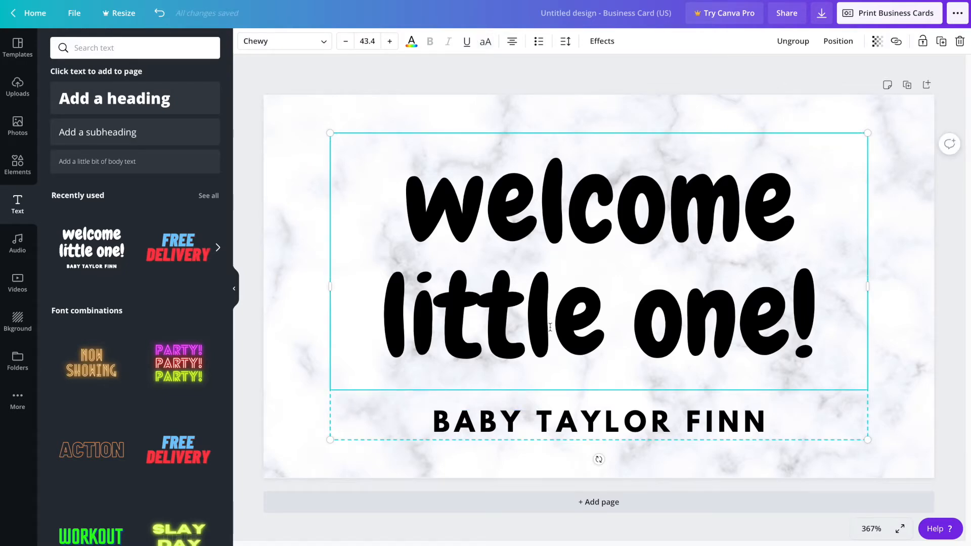
pyautogui.click(521, 418)
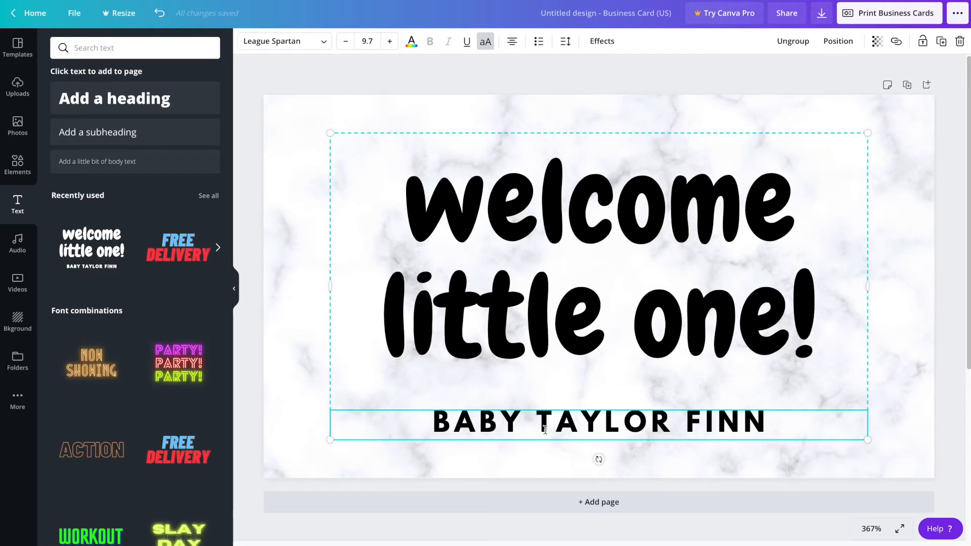
pyautogui.press('Delete')
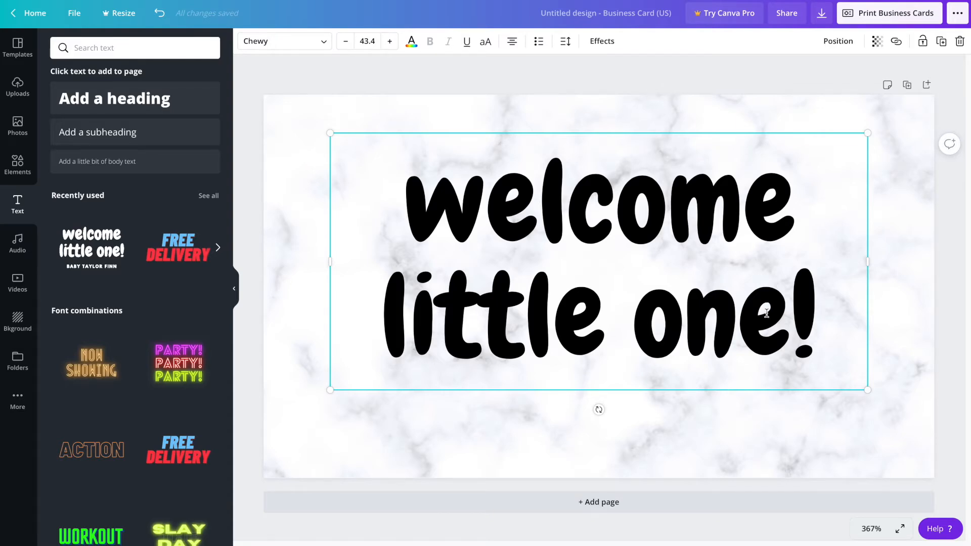
# Step: Retype the heading as 'thank you!', shrink it, and centre it at the card's top
pyautogui.moveTo(809, 320); pyautogui.dragTo(804, 300)
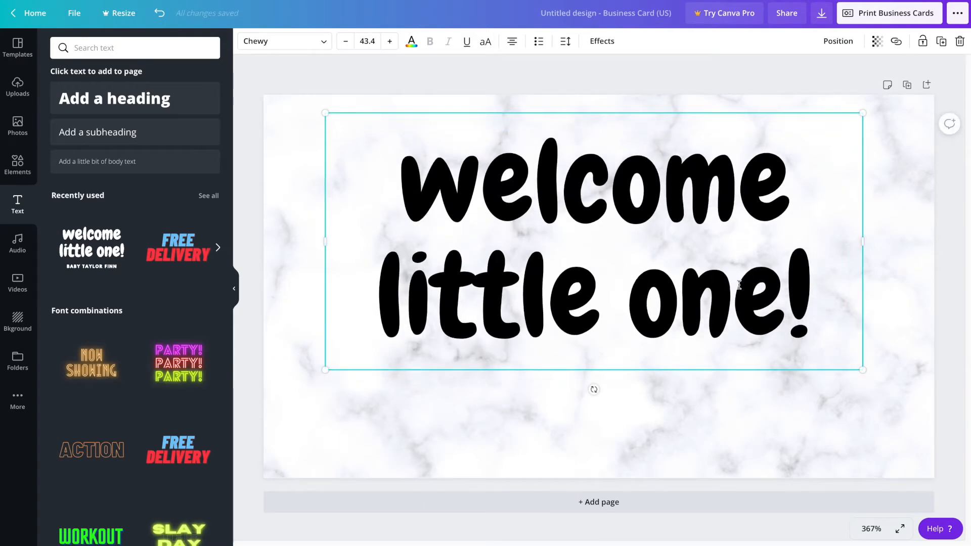
pyautogui.doubleClick(739, 285)
pyautogui.press('BackSpace')
pyautogui.press('BackSpace')
pyautogui.press('BackSpace')
pyautogui.press('BackSpace')
pyautogui.press('BackSpace')
pyautogui.press('BackSpace')
pyautogui.press('BackSpace')
pyautogui.press('BackSpace')
pyautogui.press('BackSpace')
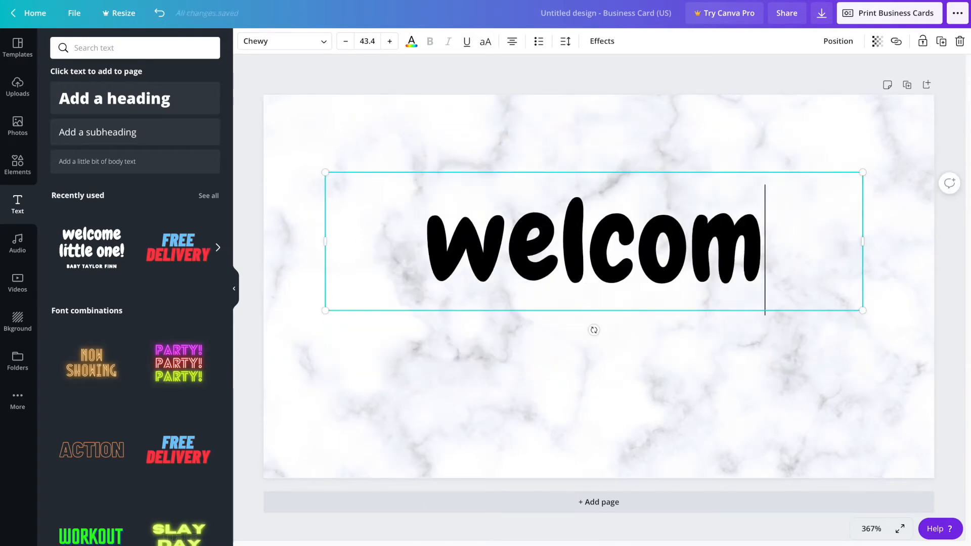
pyautogui.write('t')
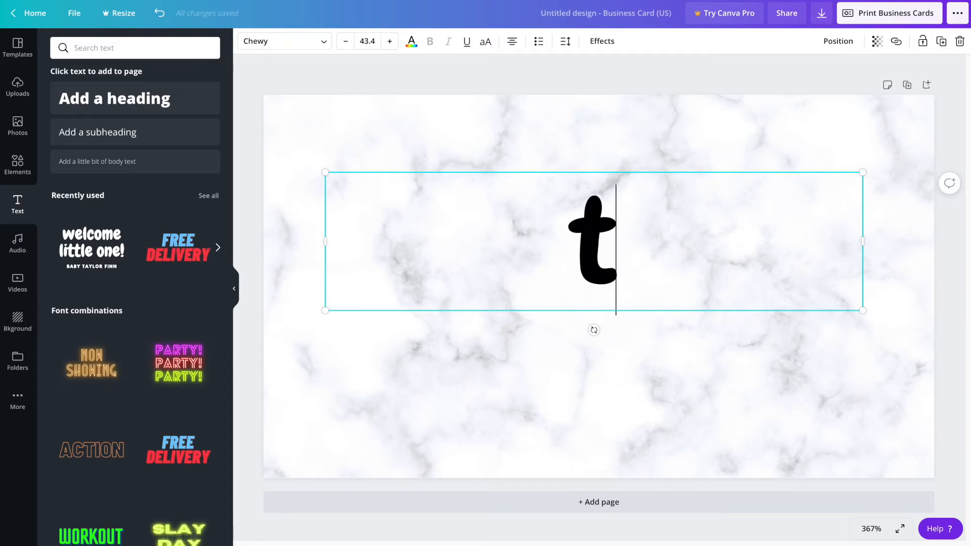
pyautogui.write('hank you!')
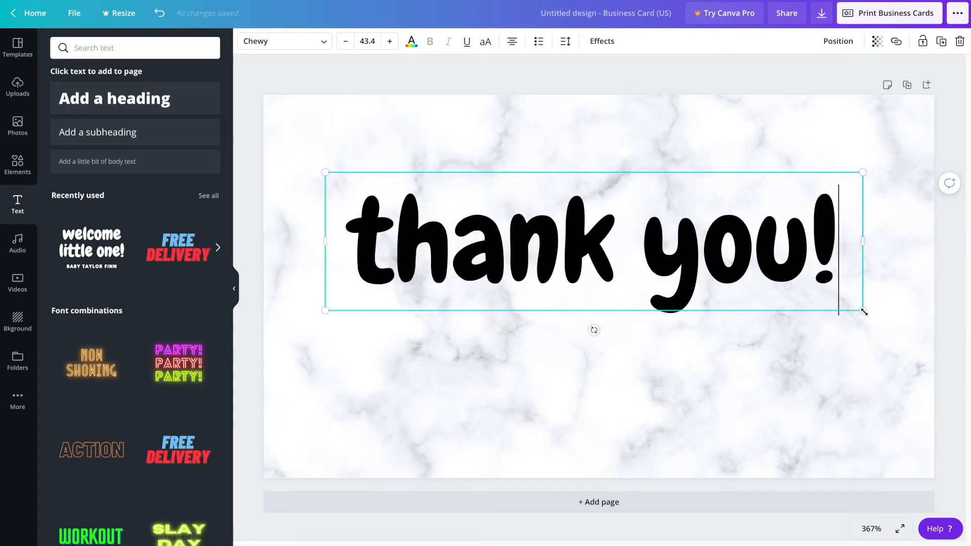
pyautogui.moveTo(863, 311); pyautogui.dragTo(555, 208)
pyautogui.moveTo(486, 198); pyautogui.dragTo(674, 119)
pyautogui.click(523, 158)
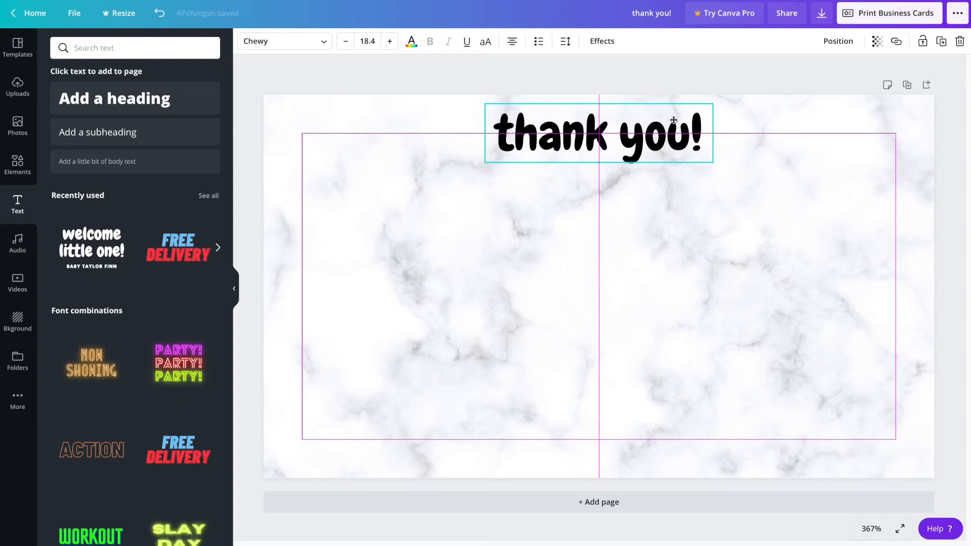
pyautogui.moveTo(673, 121); pyautogui.dragTo(673, 119)
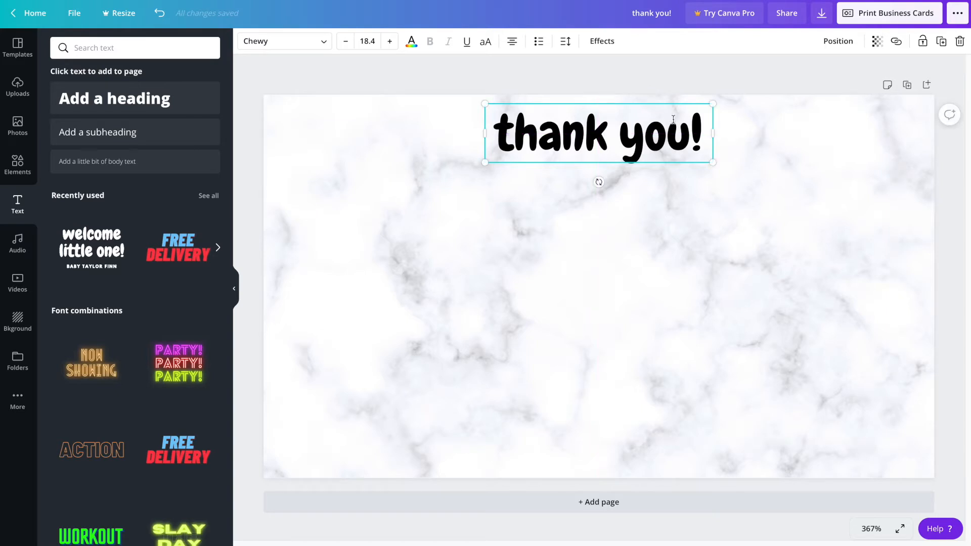
pyautogui.click(664, 214)
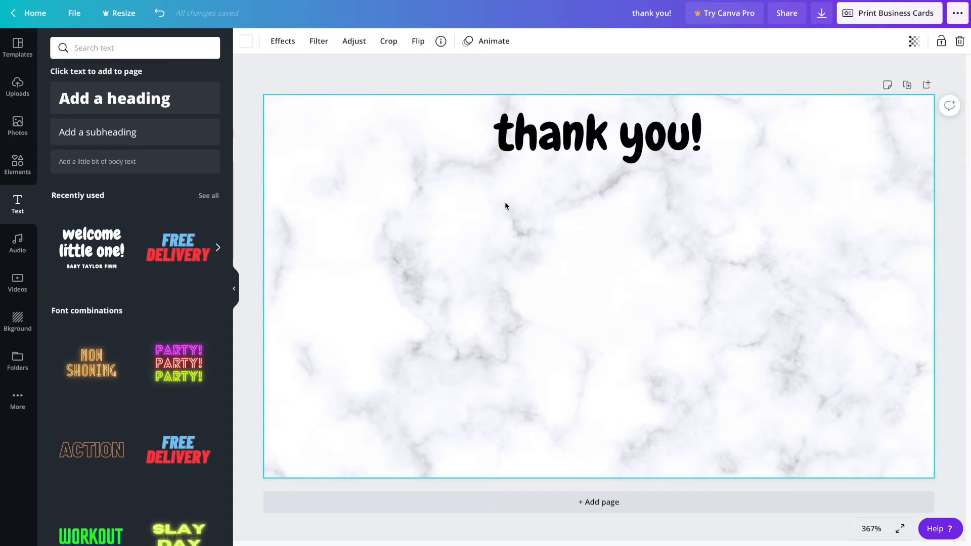
# Step: Add a body text thanking customers for supporting the small business, ending 'being loved by you'
pyautogui.click(141, 165)
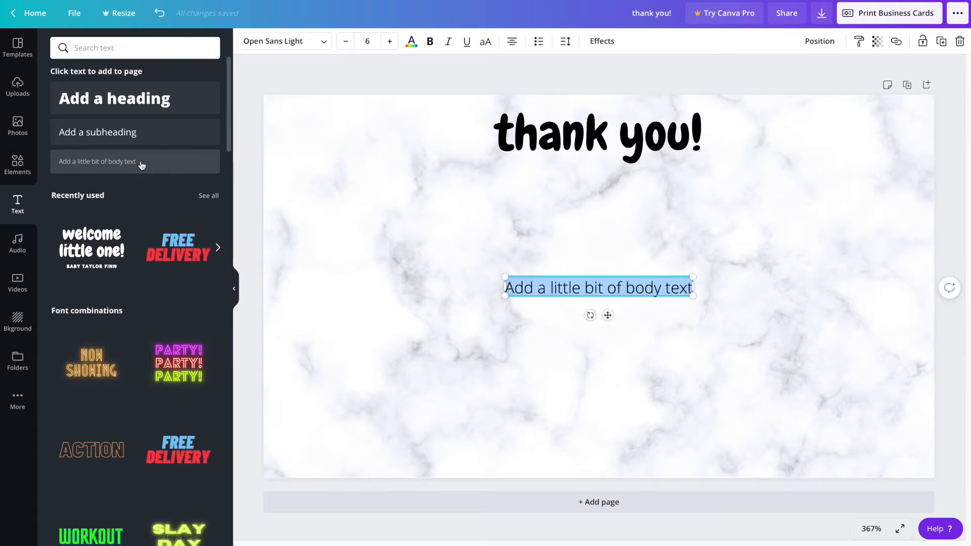
pyautogui.write('T')
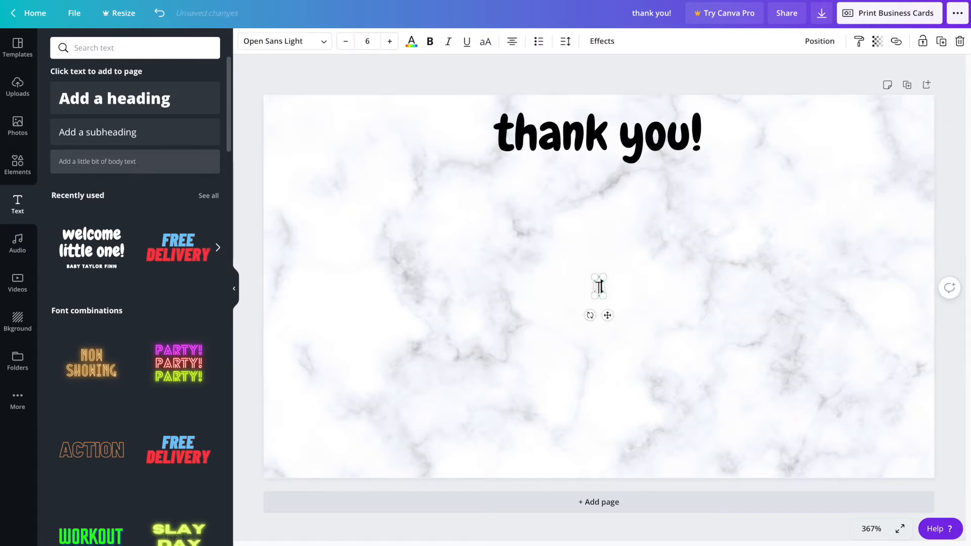
pyautogui.write('hanks so muc')
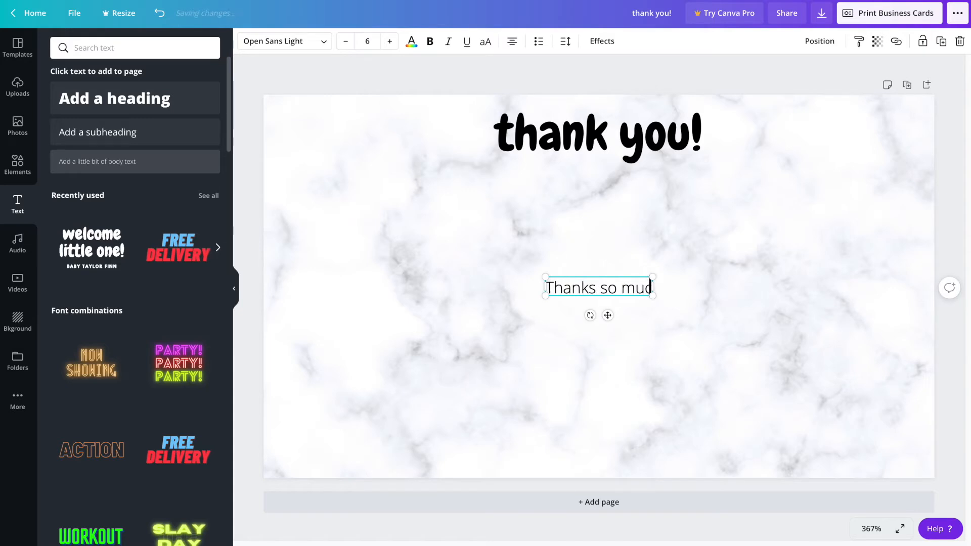
pyautogui.write('h for supporting')
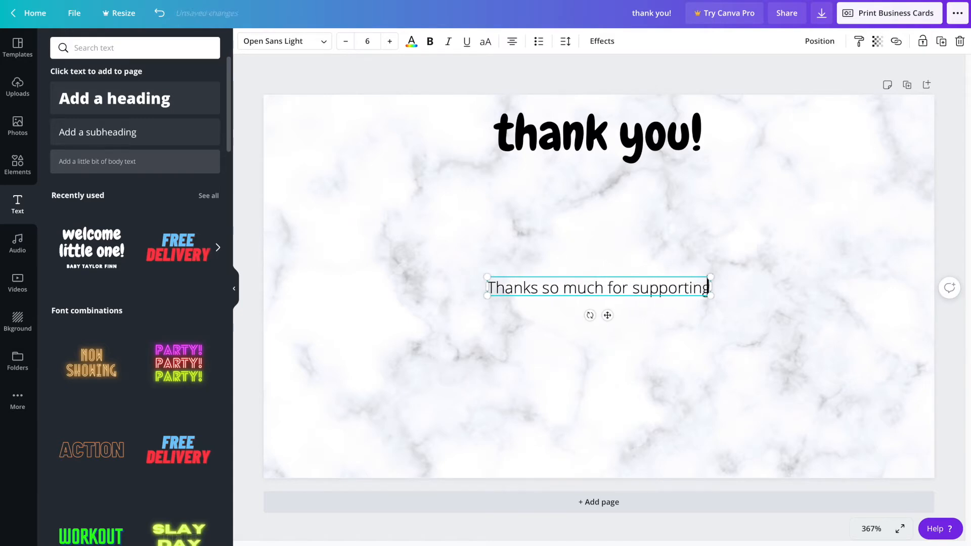
pyautogui.write(' our small business')
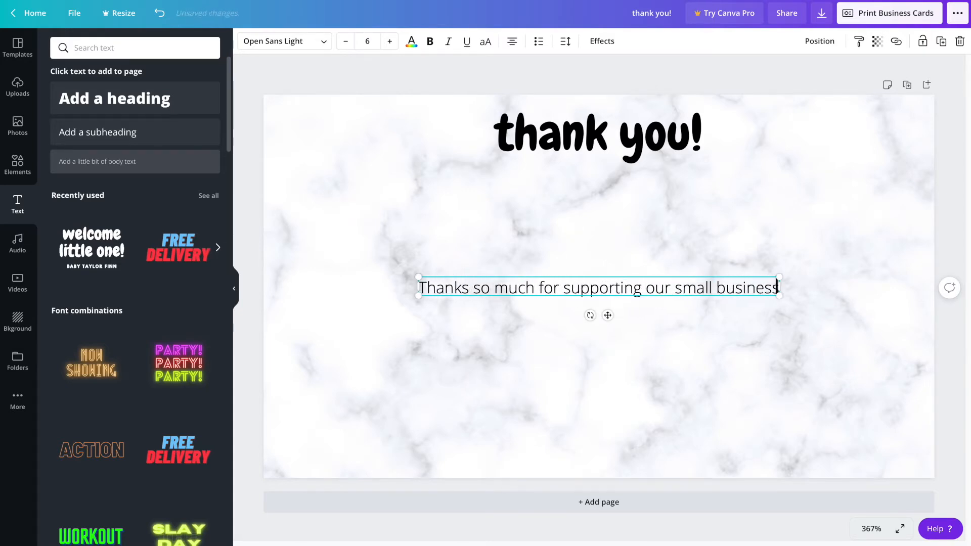
pyautogui.write('! Don')
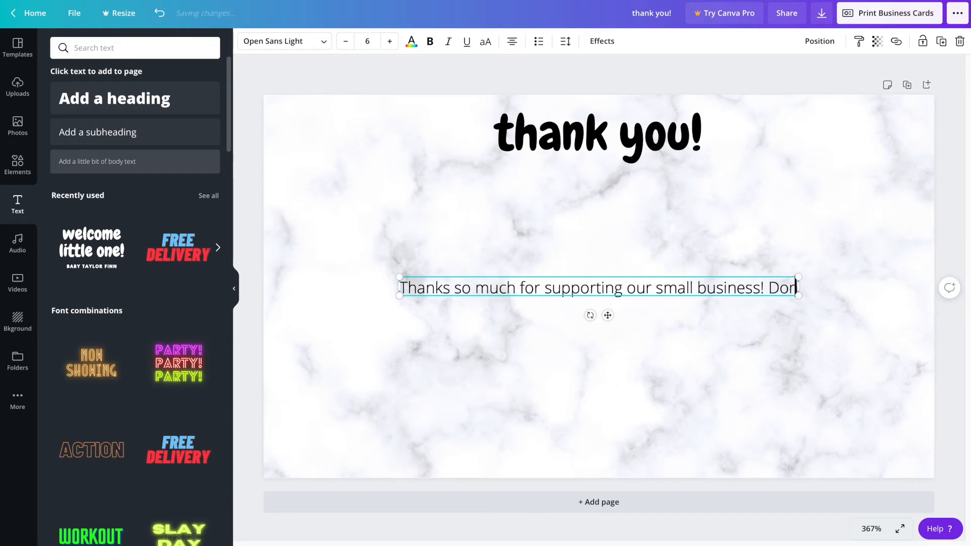
pyautogui.write("'t fdrget to fo")
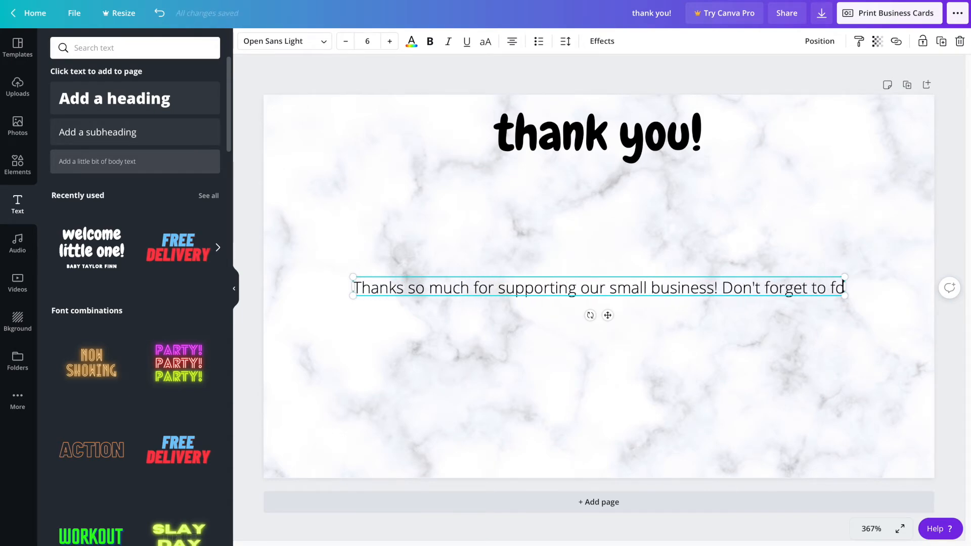
pyautogui.write('llow us on socia')
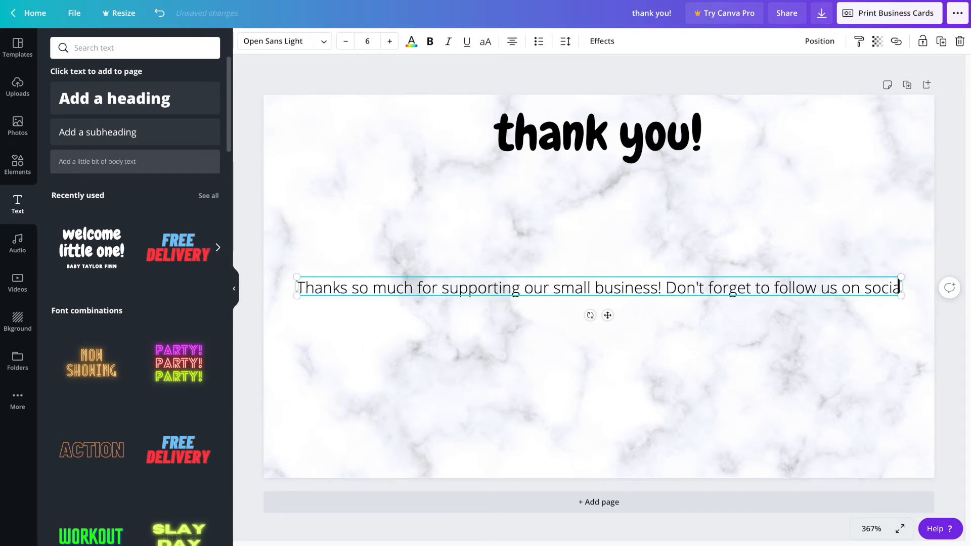
pyautogui.write("l. We'd")
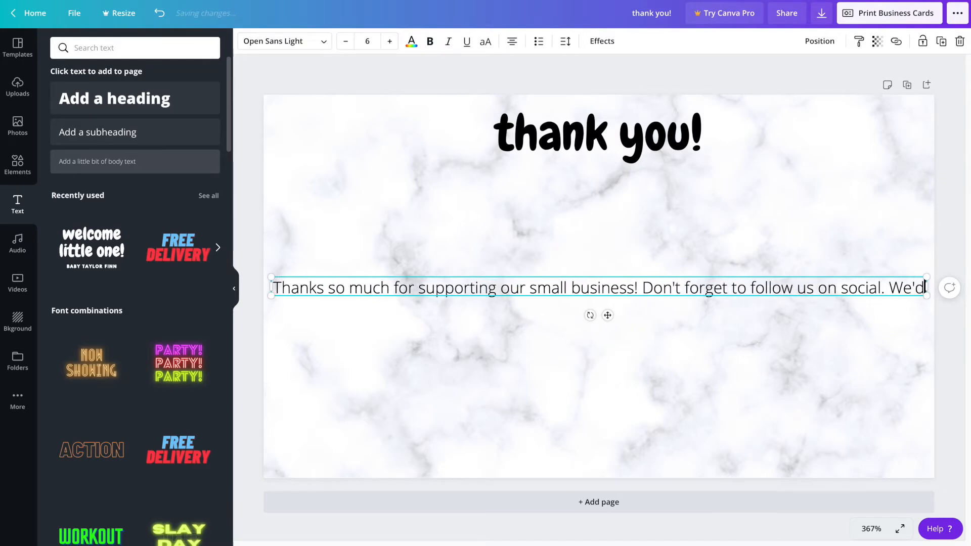
pyautogui.write(' love to see our creations lo')
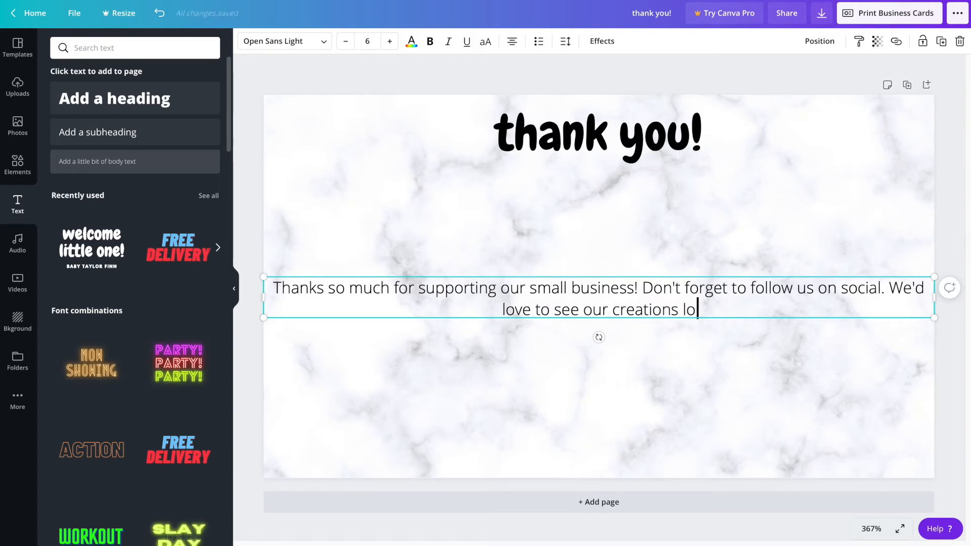
pyautogui.press('BackSpace')
pyautogui.press('BackSpace')
pyautogui.press('BackSpace')
pyautogui.write('being')
pyautogui.press('BackSpace')
pyautogui.press('BackSpace')
pyautogui.press('BackSpace')
pyautogui.press('BackSpace')
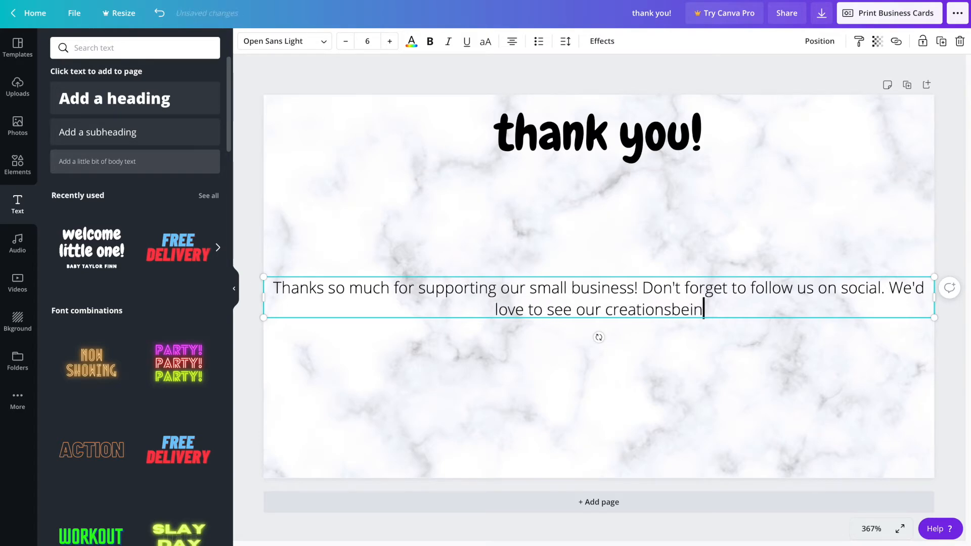
pyautogui.press('BackSpace')
pyautogui.write('being love')
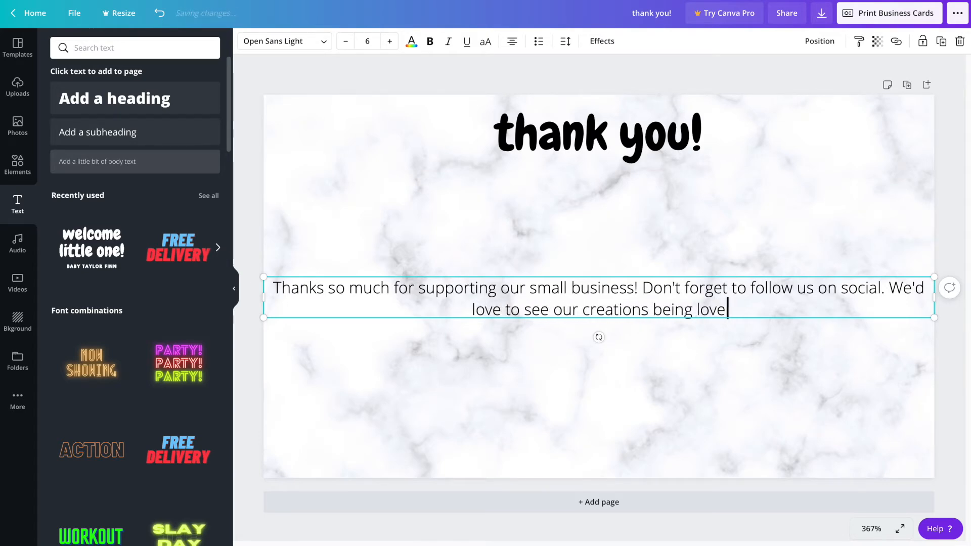
pyautogui.write('d by you')
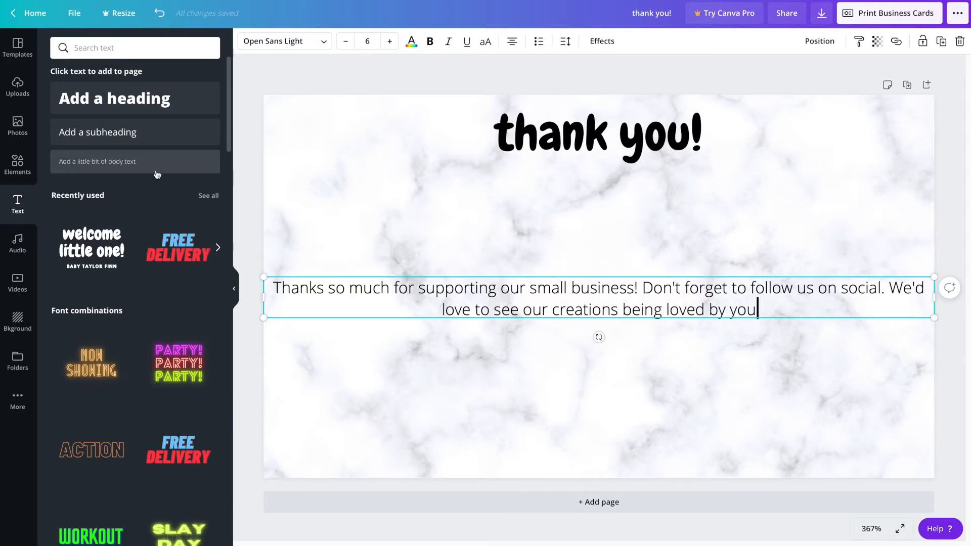
# Step: Move the message up to sit just below the 'thank you!' heading
pyautogui.click(603, 365)
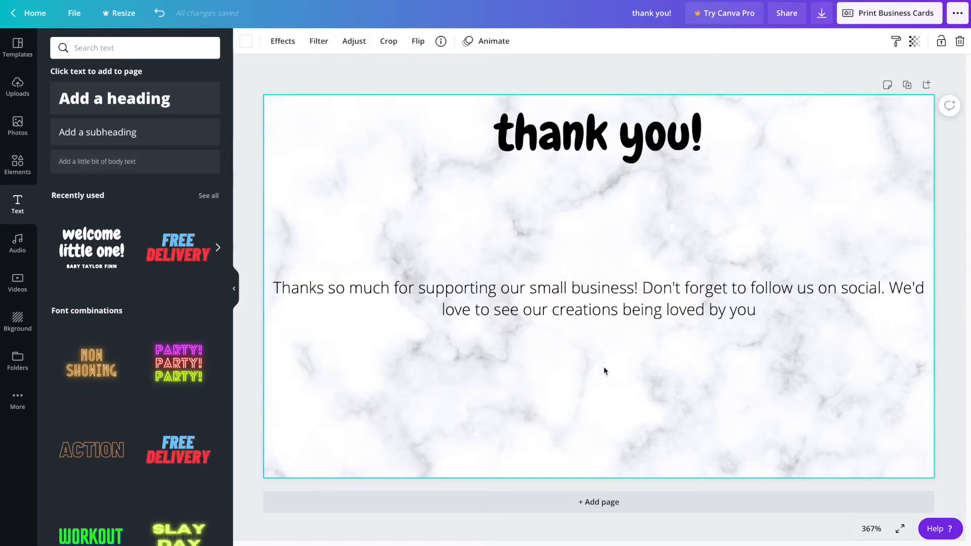
pyautogui.click(637, 298)
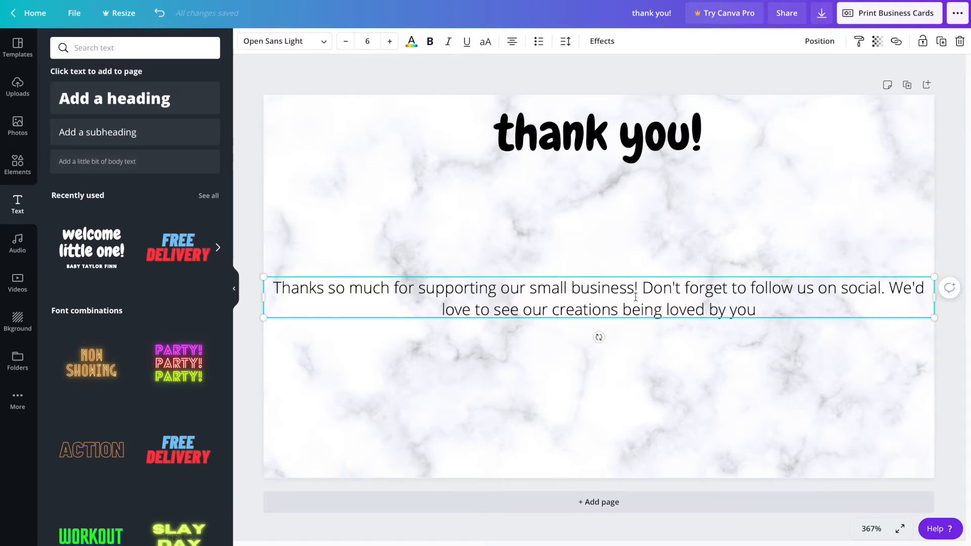
pyautogui.moveTo(636, 299); pyautogui.dragTo(634, 191)
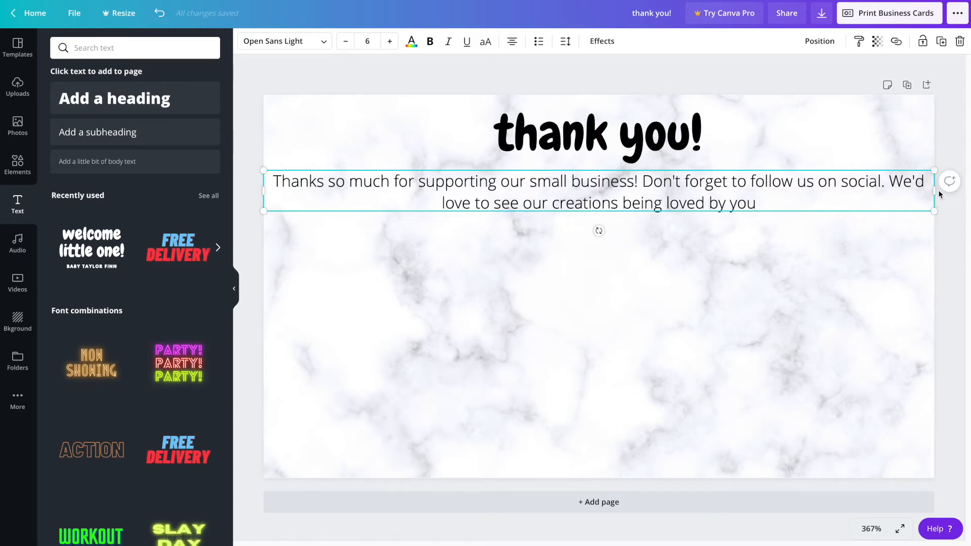
# Step: Narrow the message block to size 3.6 and centre it beneath the heading
pyautogui.click(924, 202)
pyautogui.moveTo(934, 197); pyautogui.dragTo(669, 184)
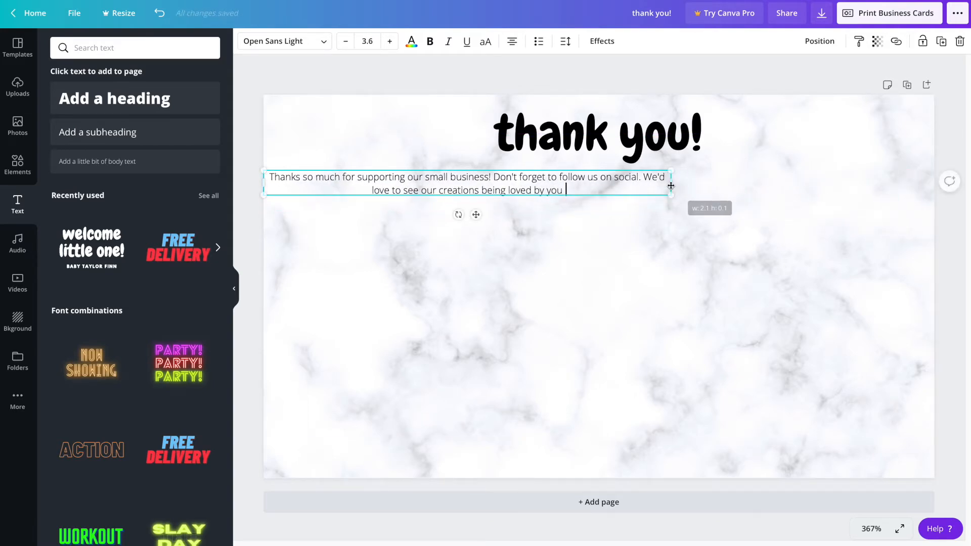
pyautogui.click(624, 238)
pyautogui.moveTo(574, 185); pyautogui.dragTo(699, 187)
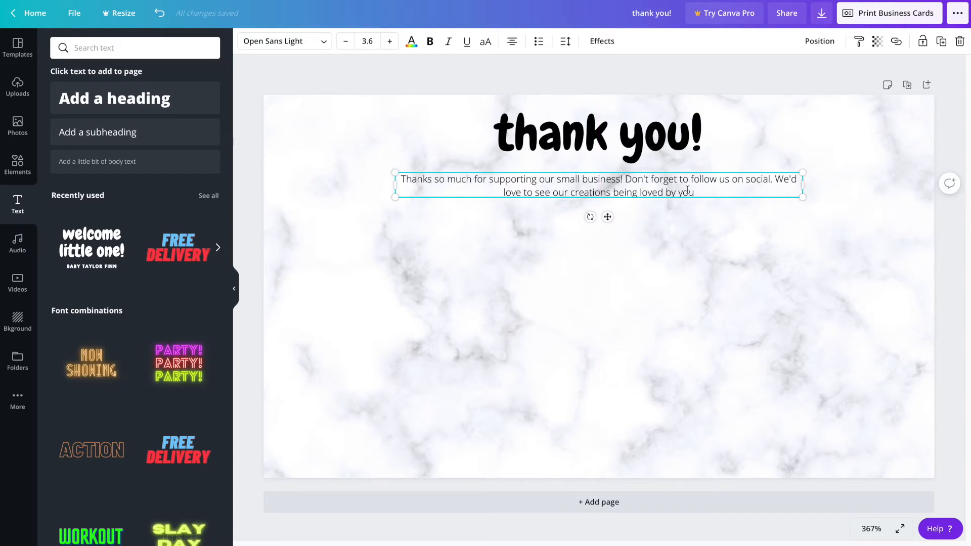
pyautogui.tripleClick(687, 190)
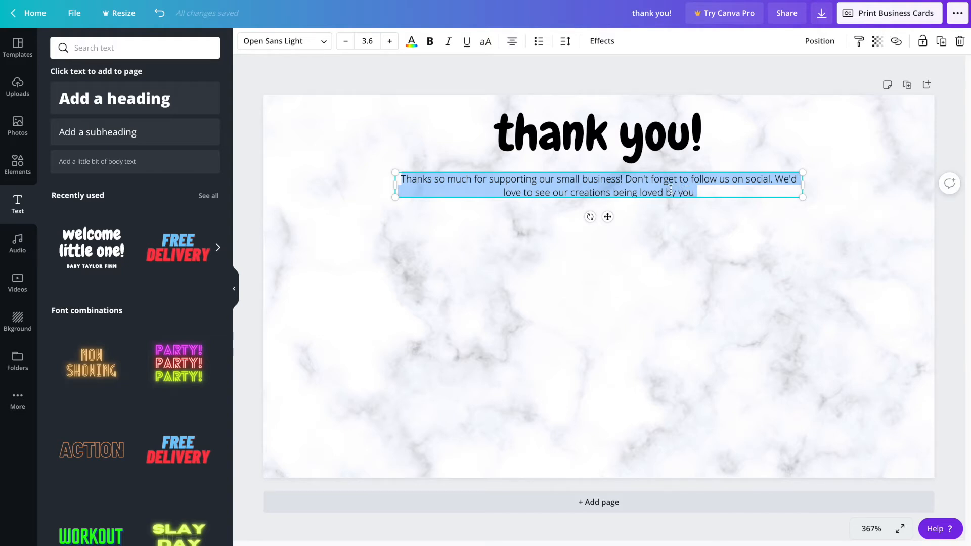
# Step: Switch the message font to Abhaya Libre Regular and raise its size to 5.6
pyautogui.click(323, 42)
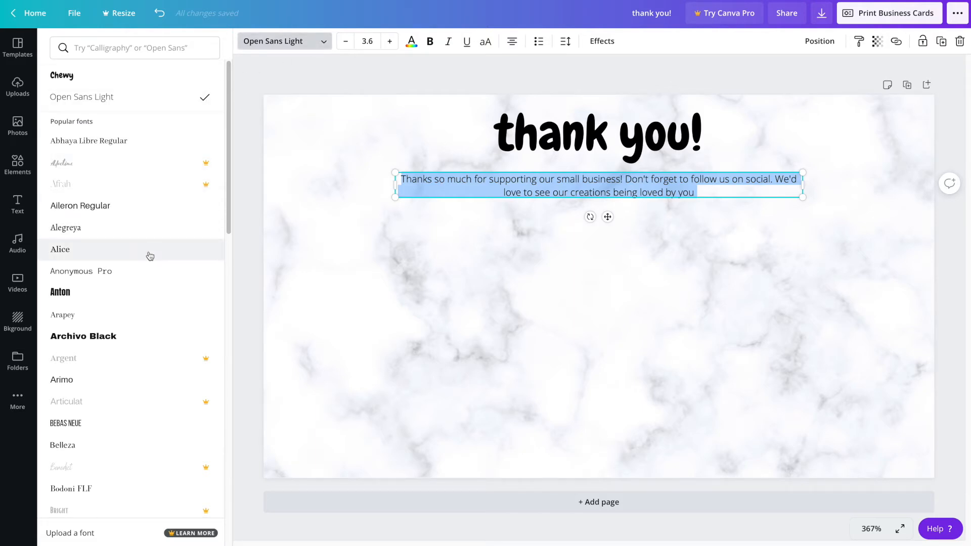
pyautogui.scroll(-3, 152, 279)
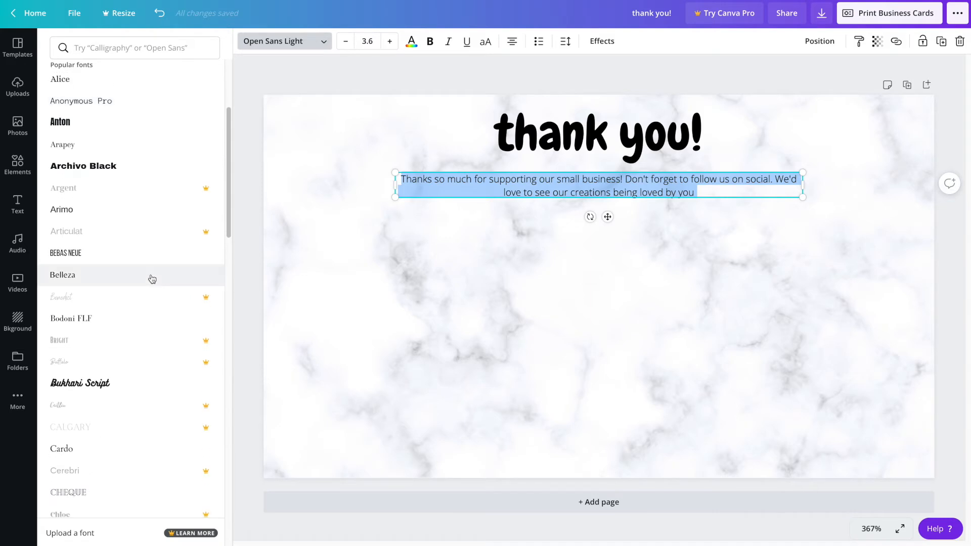
pyautogui.scroll(3, 152, 279)
pyautogui.click(126, 141)
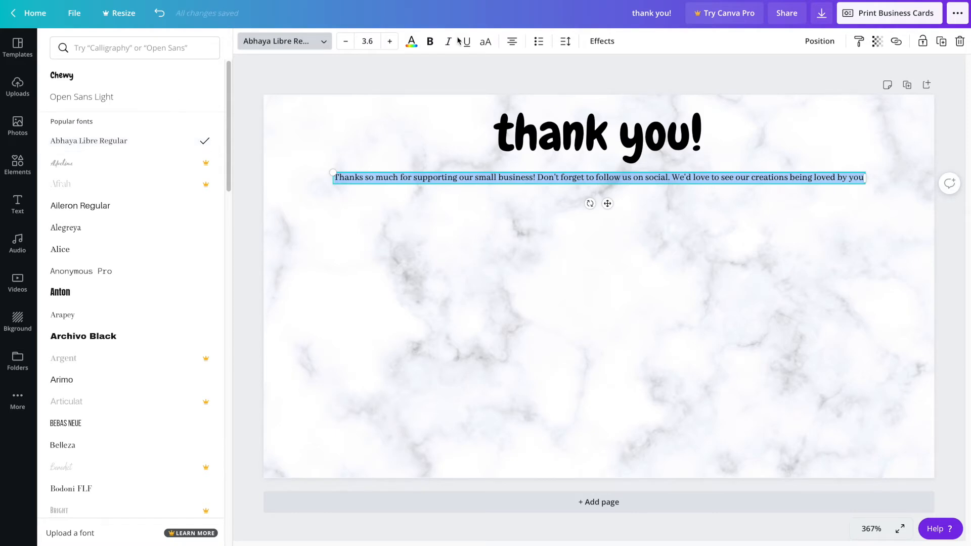
pyautogui.click(390, 42)
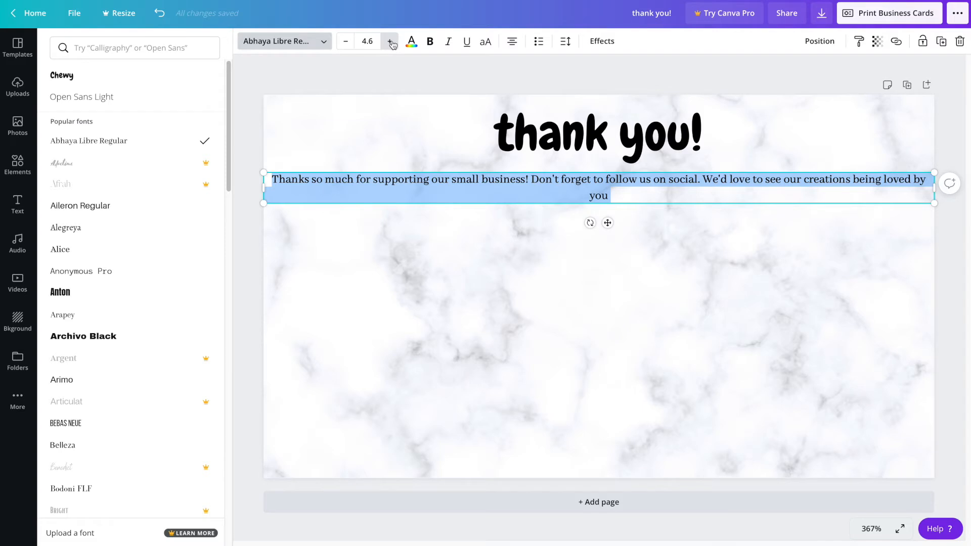
pyautogui.click(392, 43)
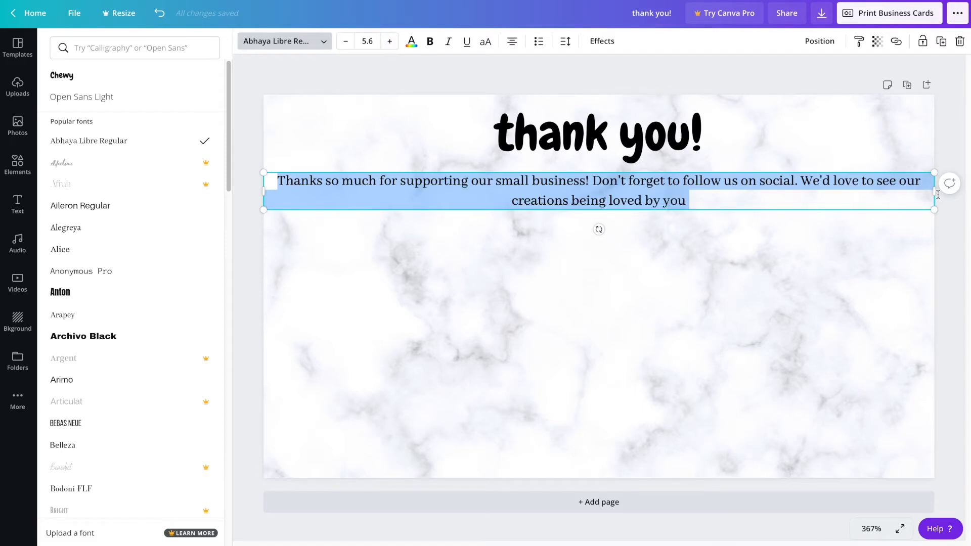
pyautogui.click(908, 251)
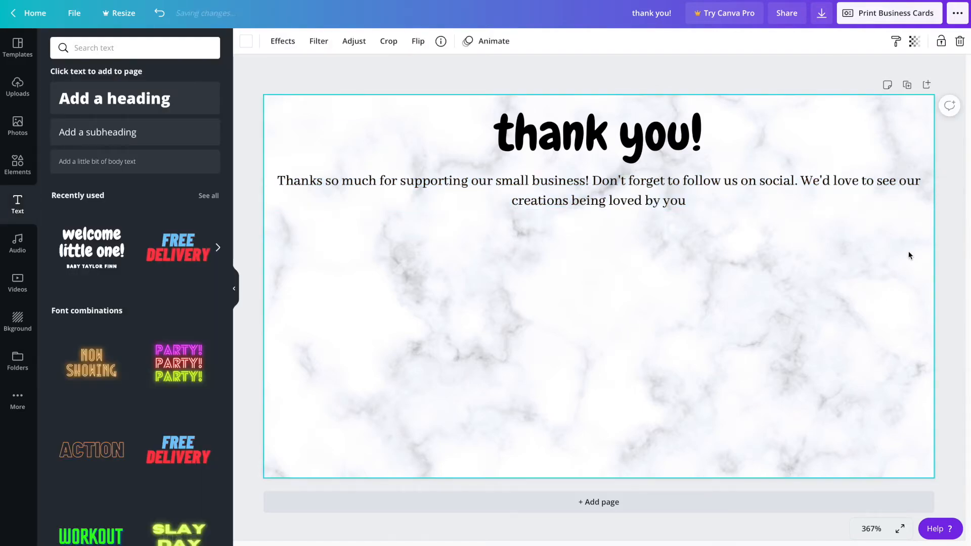
# Step: Scale the message to two lines at size 4 and centre it under the heading
pyautogui.click(925, 199)
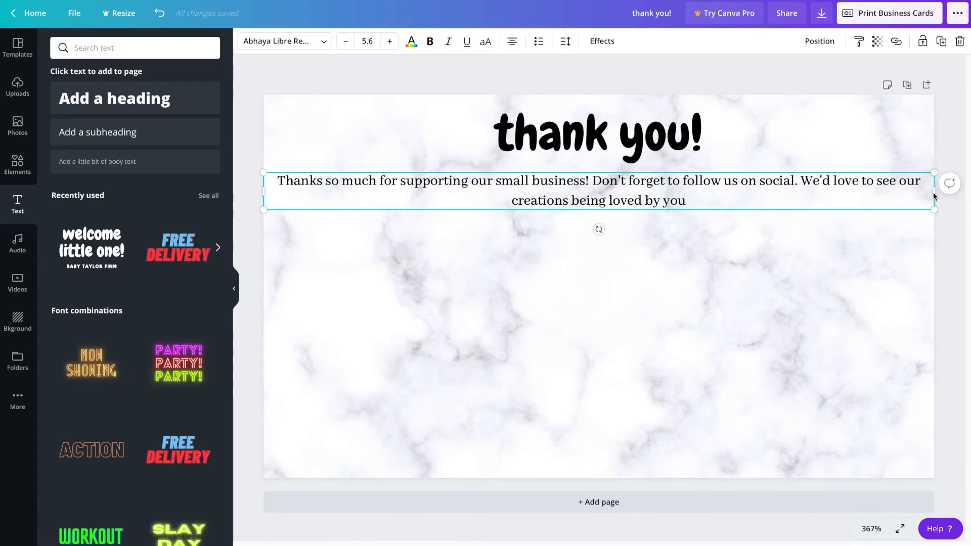
pyautogui.moveTo(934, 211); pyautogui.dragTo(742, 201)
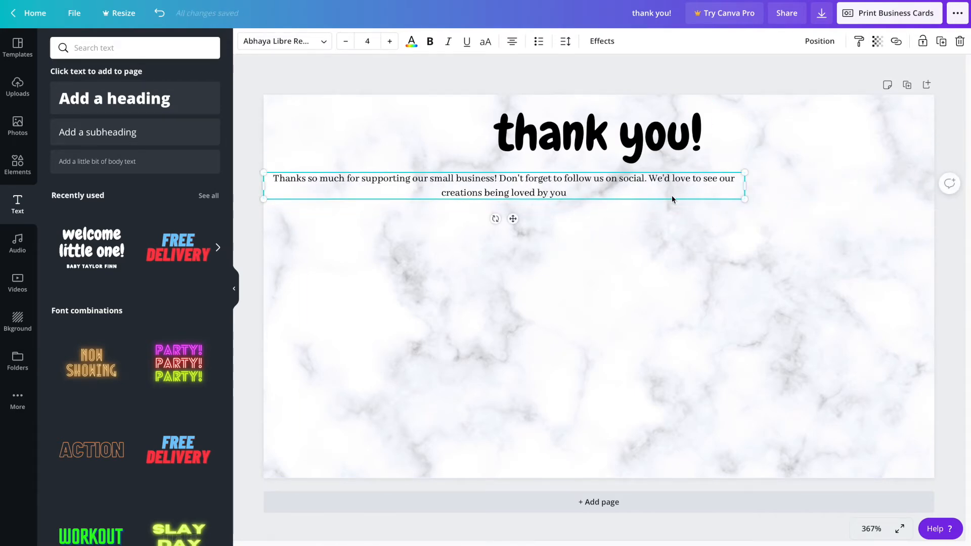
pyautogui.click(657, 242)
pyautogui.moveTo(642, 181); pyautogui.dragTo(734, 181)
pyautogui.click(682, 339)
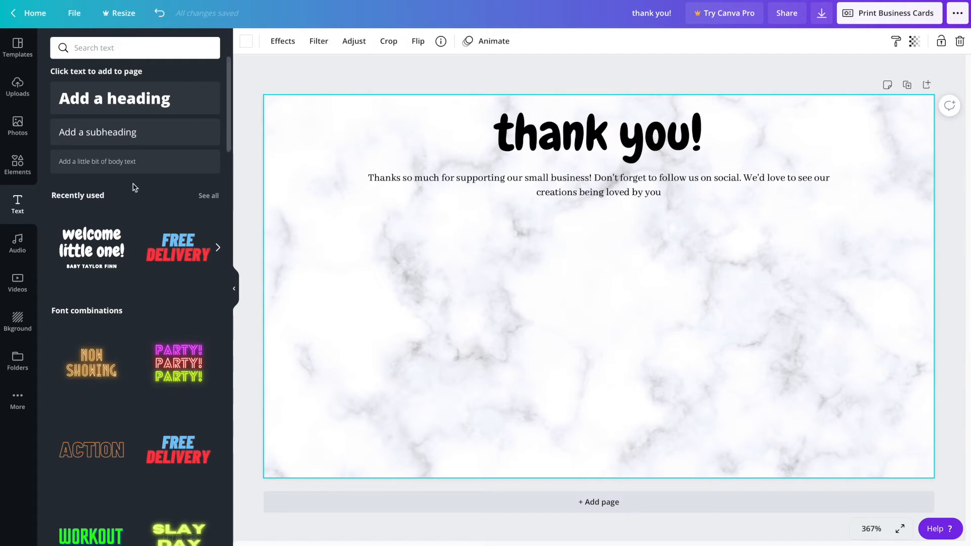
# Step: Add the hand-drawn black heart sticker, shrink it, and place it after 'being loved by you'
pyautogui.click(17, 171)
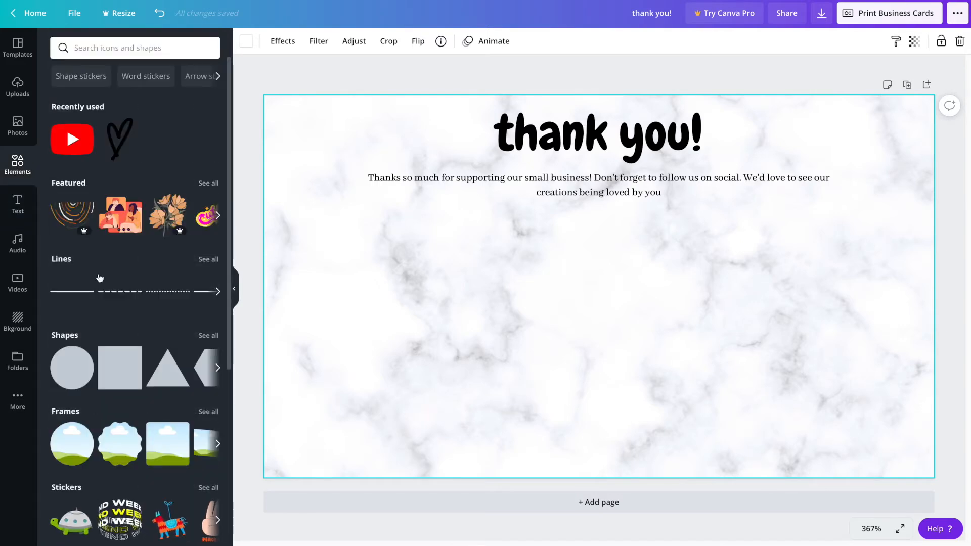
pyautogui.scroll(-7, 99, 277)
pyautogui.scroll(-6, 99, 278)
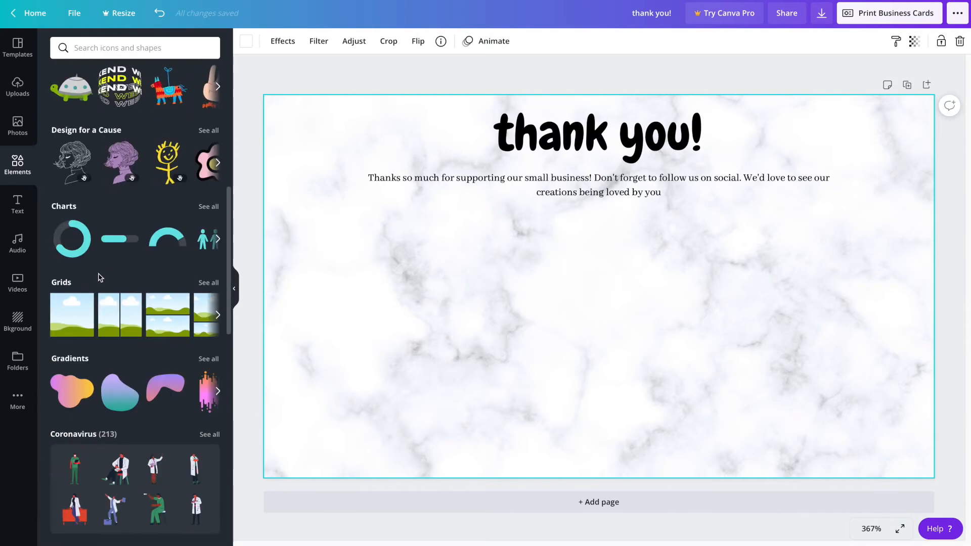
pyautogui.scroll(-4, 100, 277)
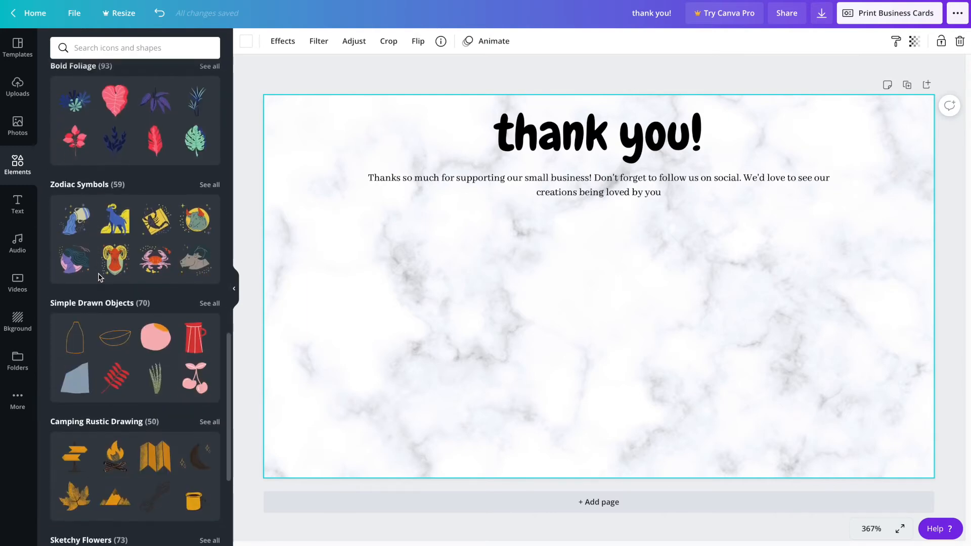
pyautogui.scroll(15, 100, 278)
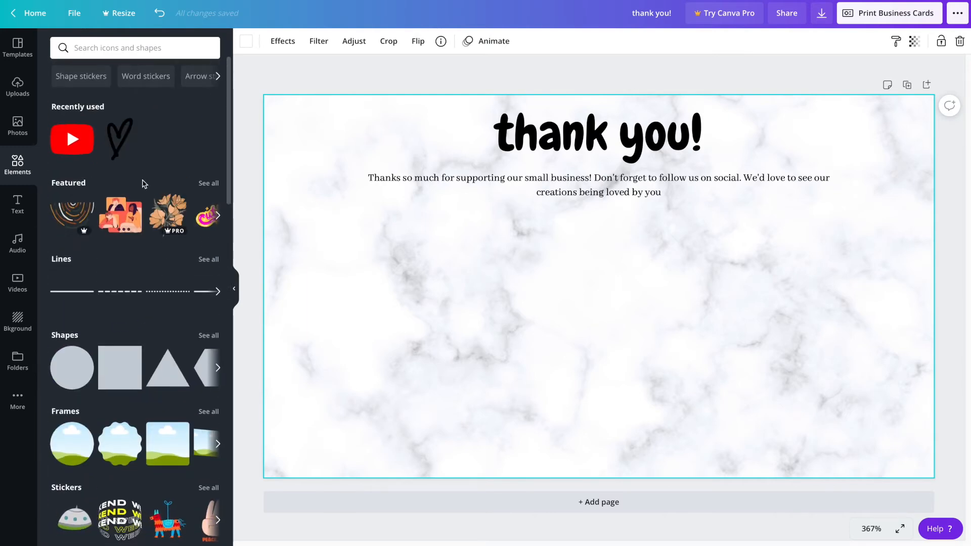
pyautogui.click(121, 140)
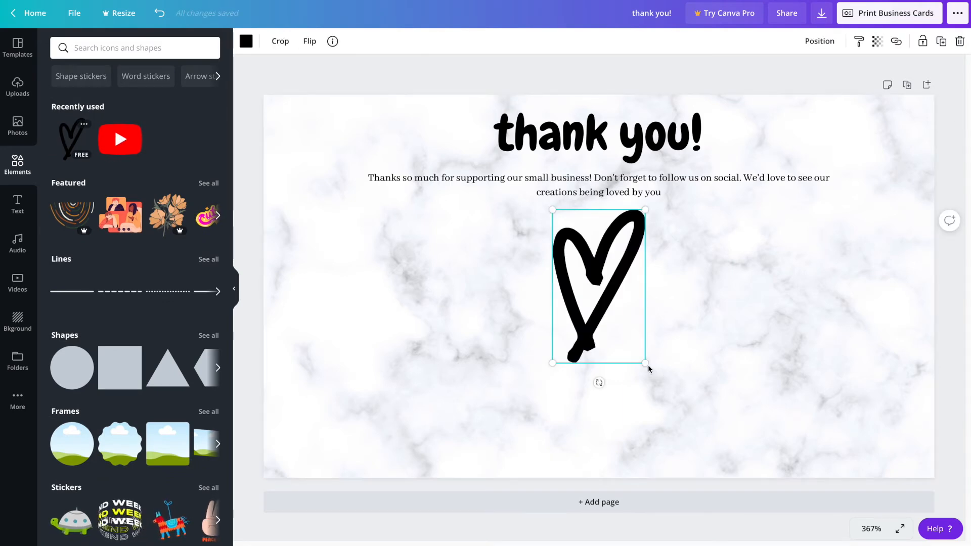
pyautogui.moveTo(645, 364); pyautogui.dragTo(683, 214)
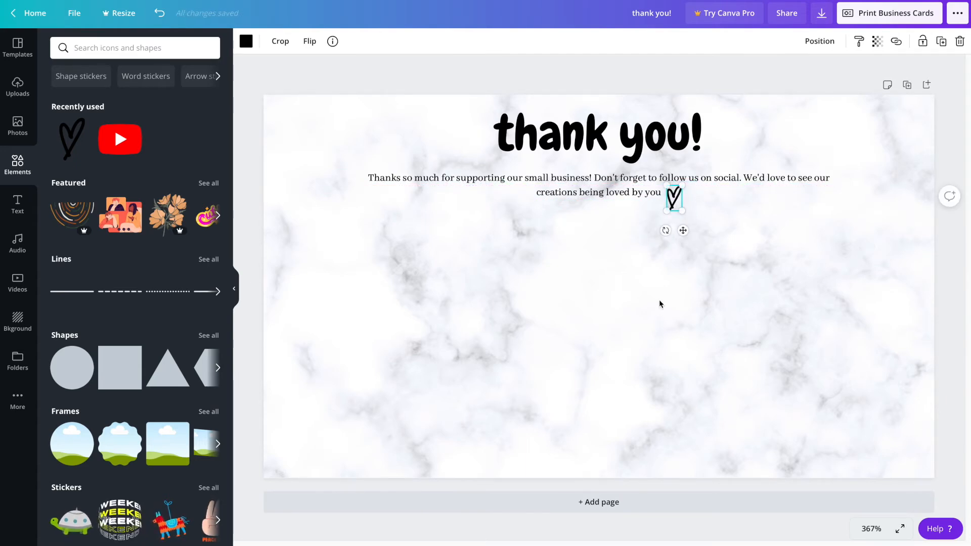
pyautogui.click(659, 329)
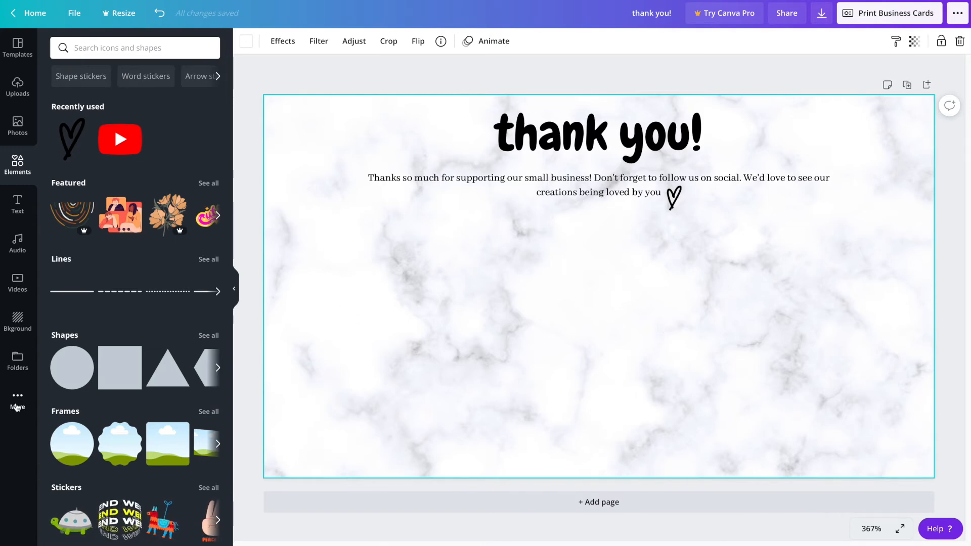
# Step: Generate a QR code for the store's website address with the QR Code app
pyautogui.click(17, 401)
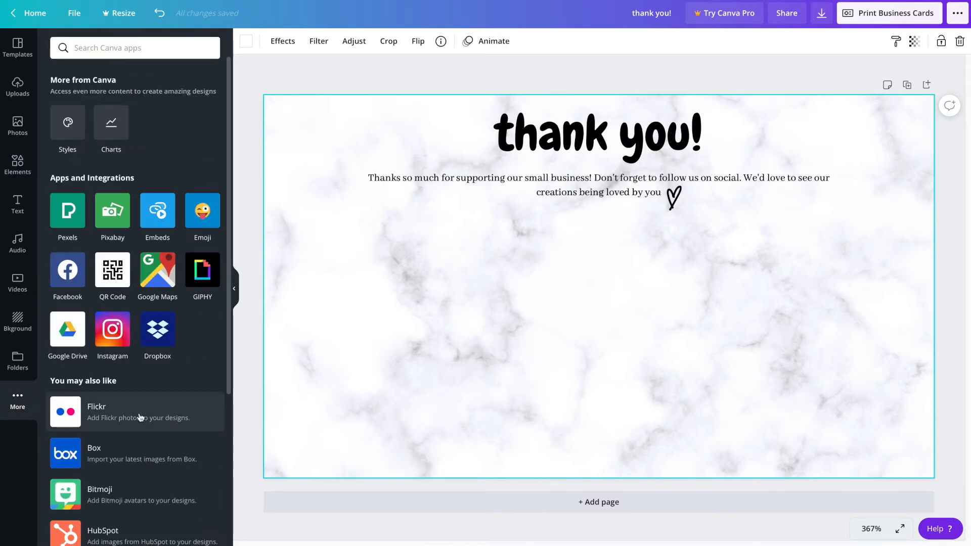
pyautogui.click(114, 278)
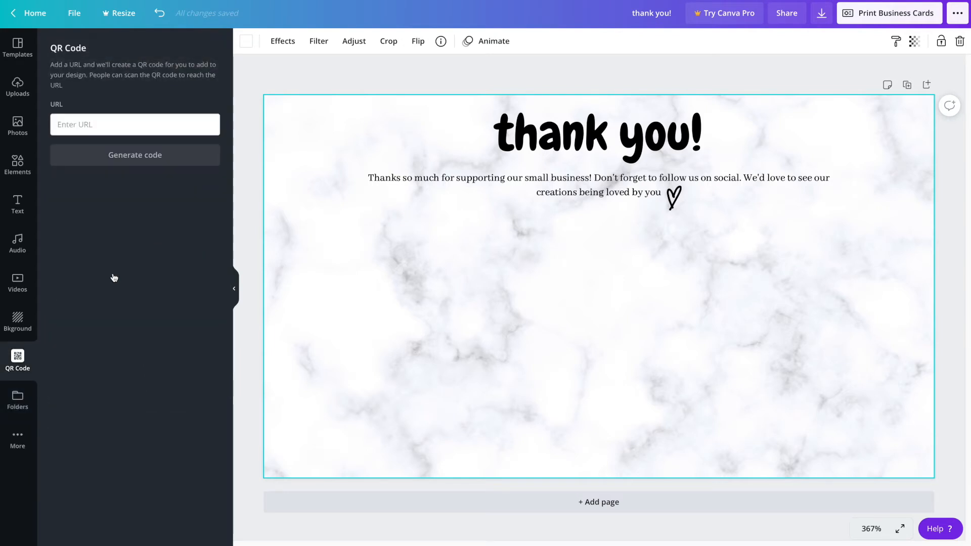
pyautogui.click(132, 125)
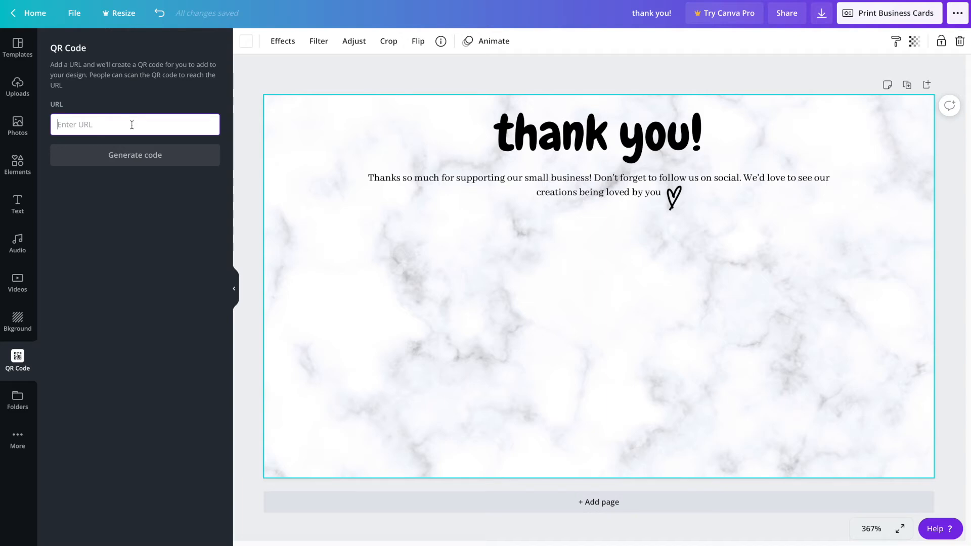
pyautogui.write('w')
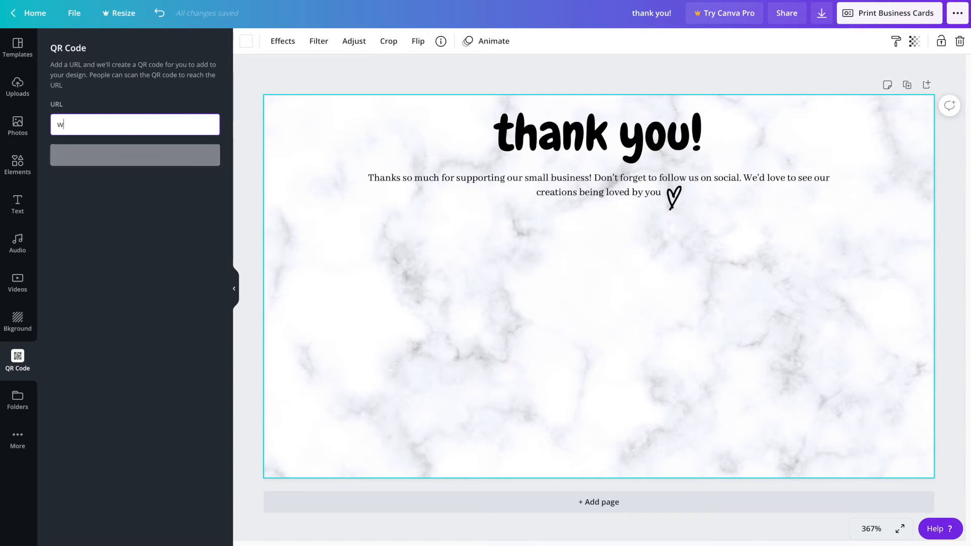
pyautogui.write('ww.emmalyninspired.c')
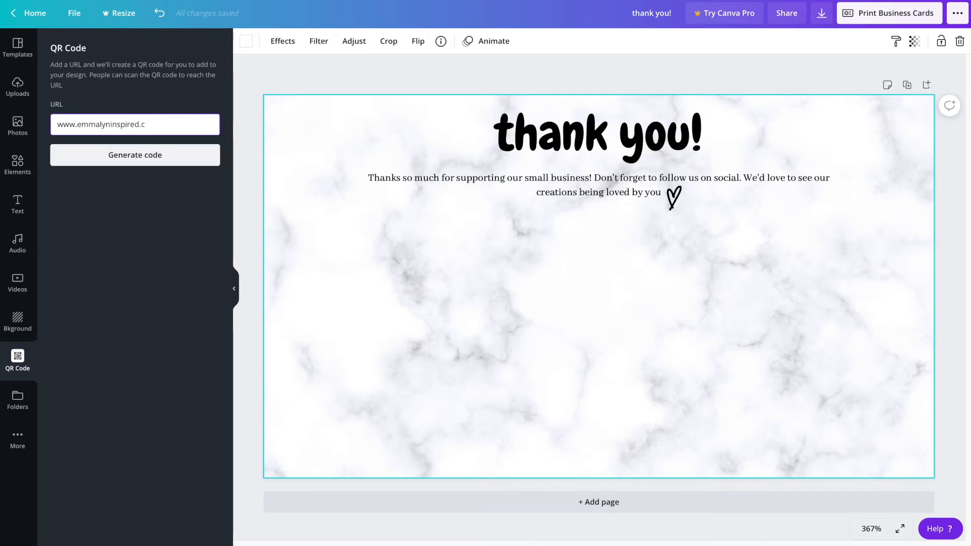
pyautogui.write('om')
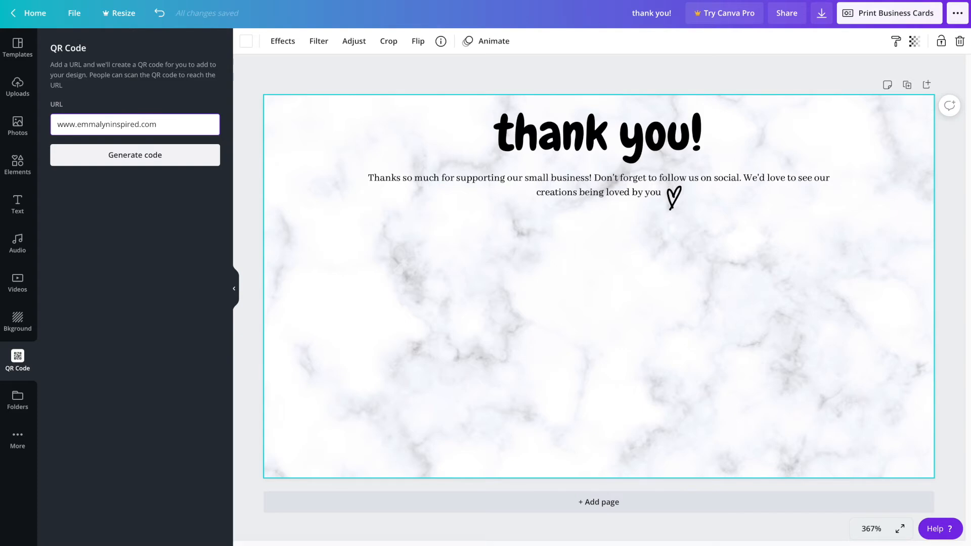
pyautogui.click(154, 159)
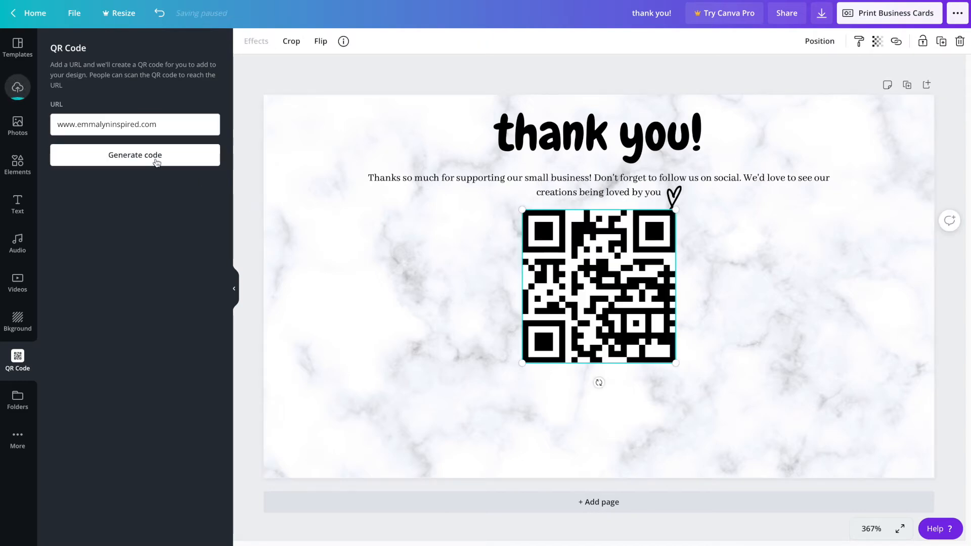
# Step: Shrink the QR code and position it at the lower left, below the message and heart
pyautogui.moveTo(638, 337); pyautogui.dragTo(473, 376)
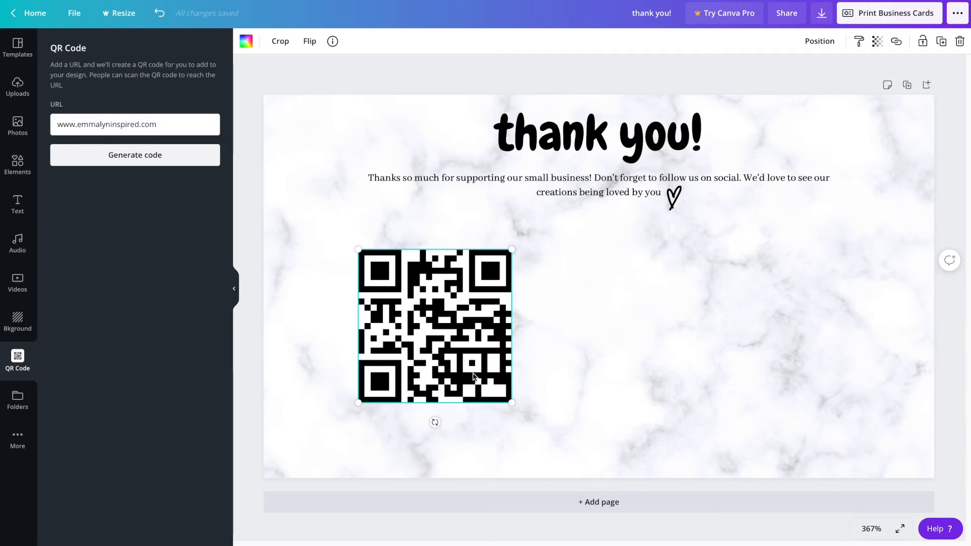
pyautogui.moveTo(513, 400); pyautogui.dragTo(479, 370)
pyautogui.moveTo(433, 321)
pyautogui.mouseDown()
pyautogui.moveTo(422, 325)
pyautogui.moveTo(436, 343)
pyautogui.moveTo(438, 335)
pyautogui.mouseUp()
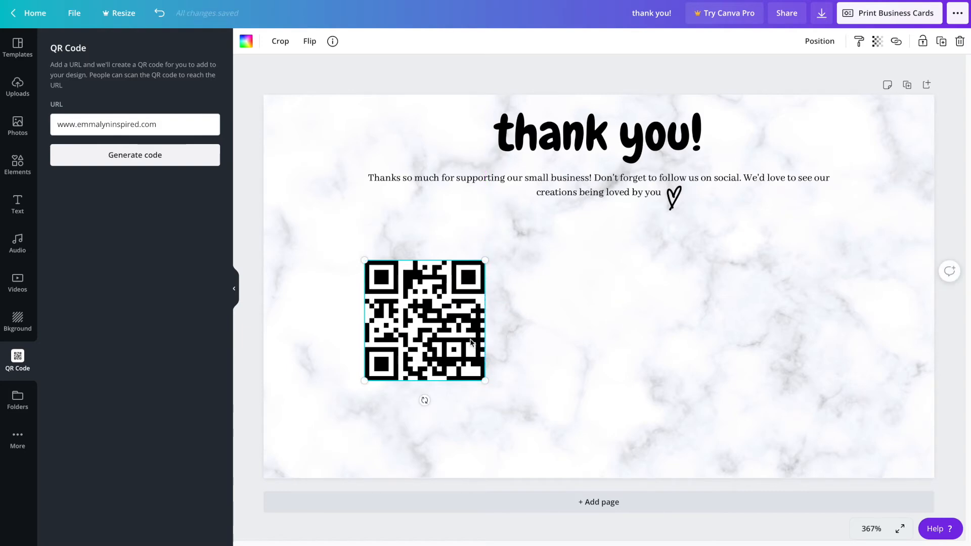
pyautogui.moveTo(482, 378); pyautogui.dragTo(472, 368)
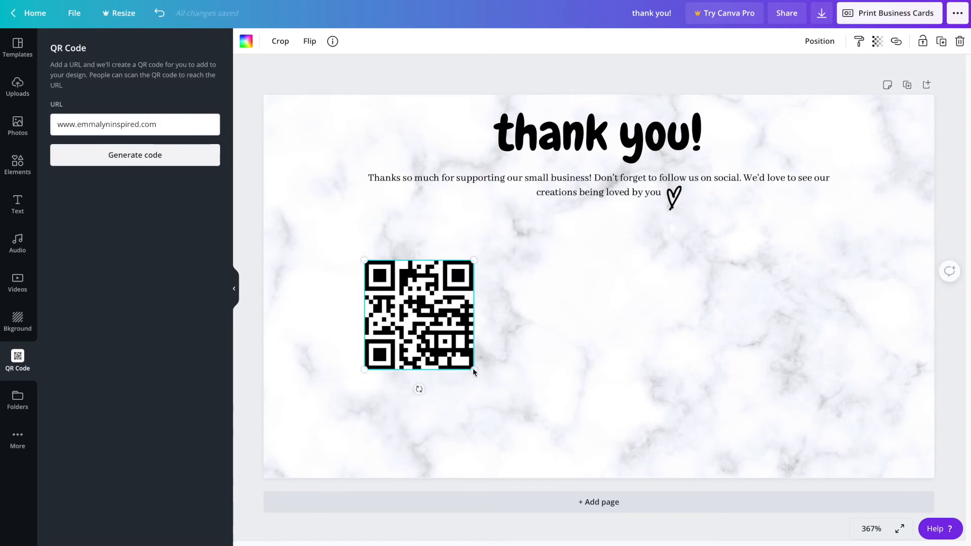
pyautogui.click(541, 331)
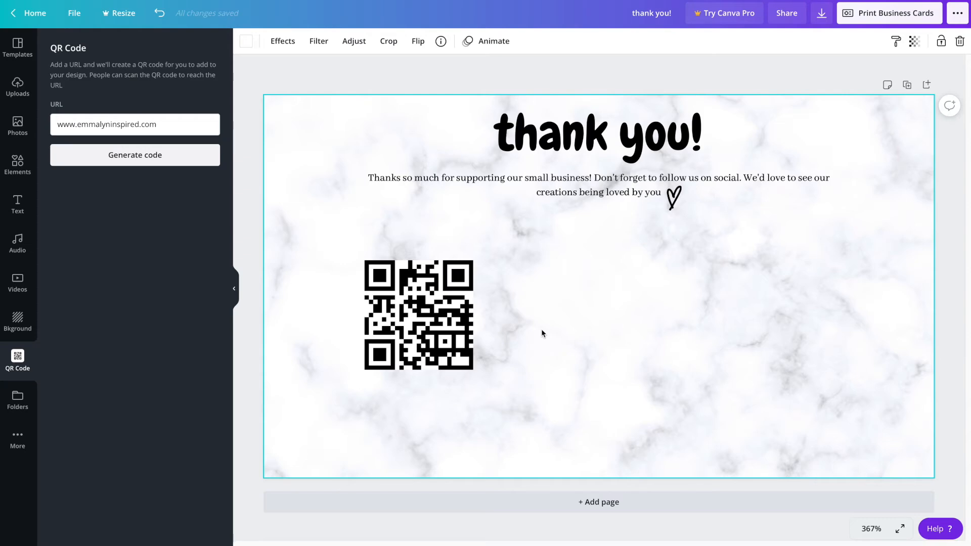
# Step: Add a small body-text caption 'Scan the code & check out my store on Etsy!' just under the QR code
pyautogui.click(23, 207)
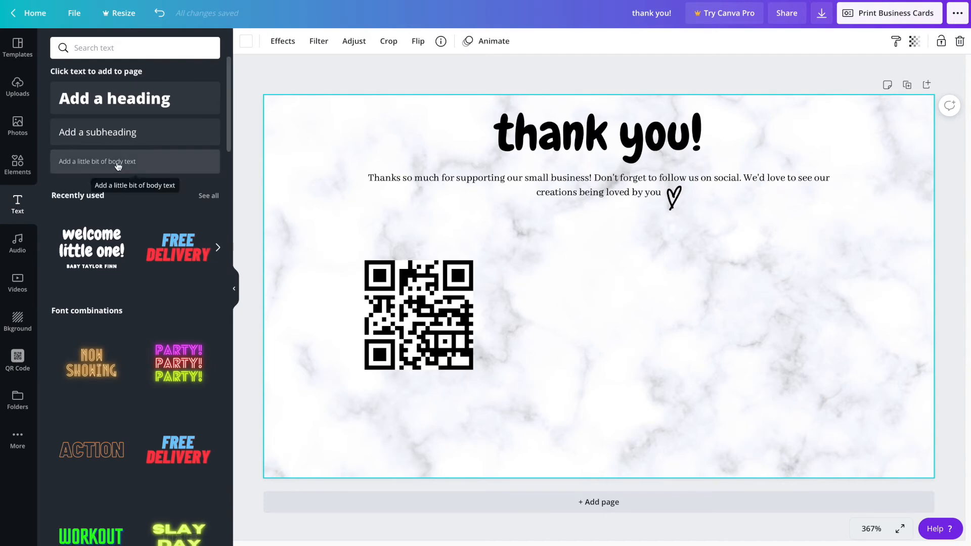
pyautogui.click(118, 161)
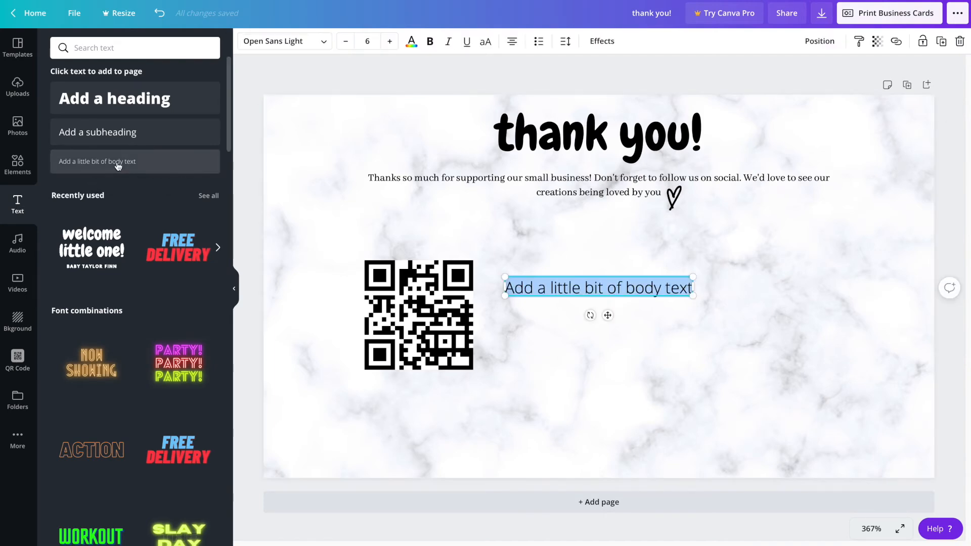
pyautogui.write('Scan')
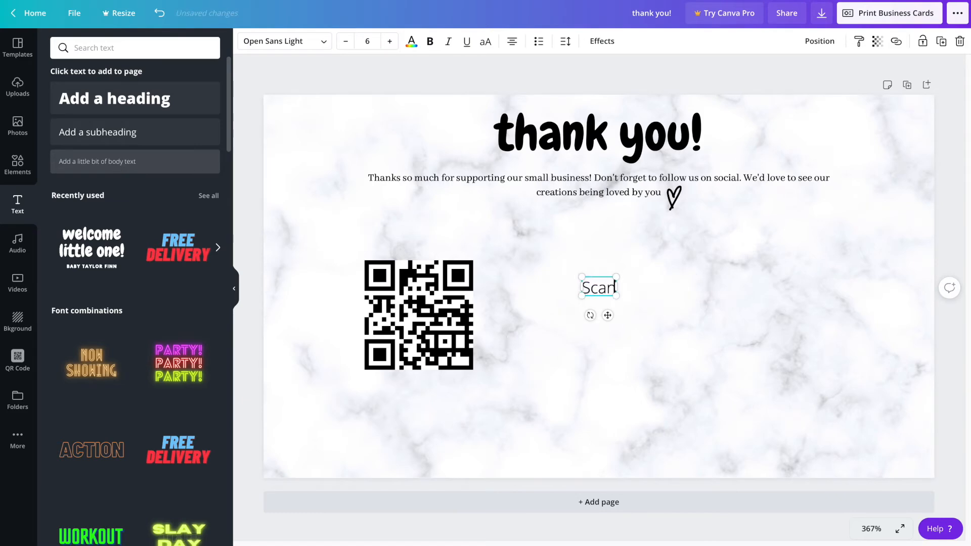
pyautogui.write(' the code')
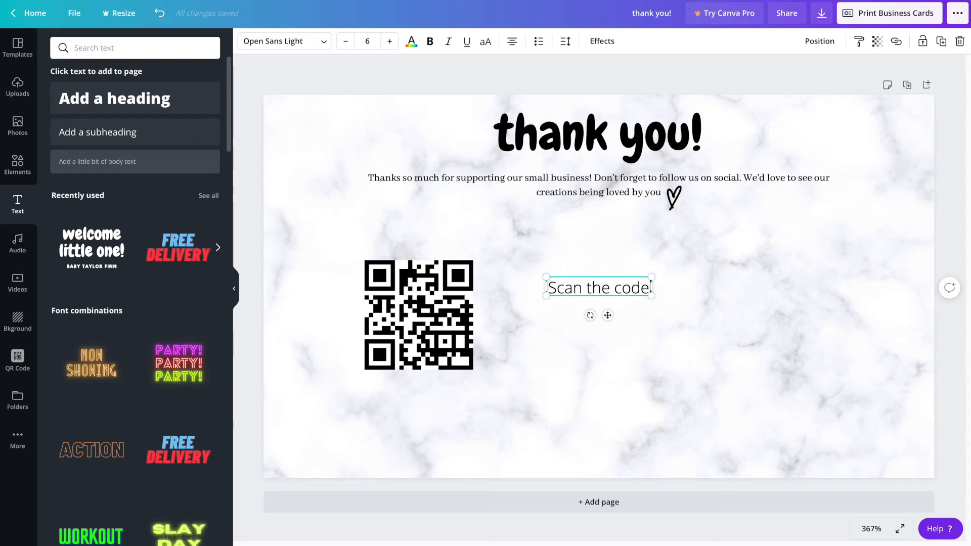
pyautogui.write(' & check out my store on Etsy')
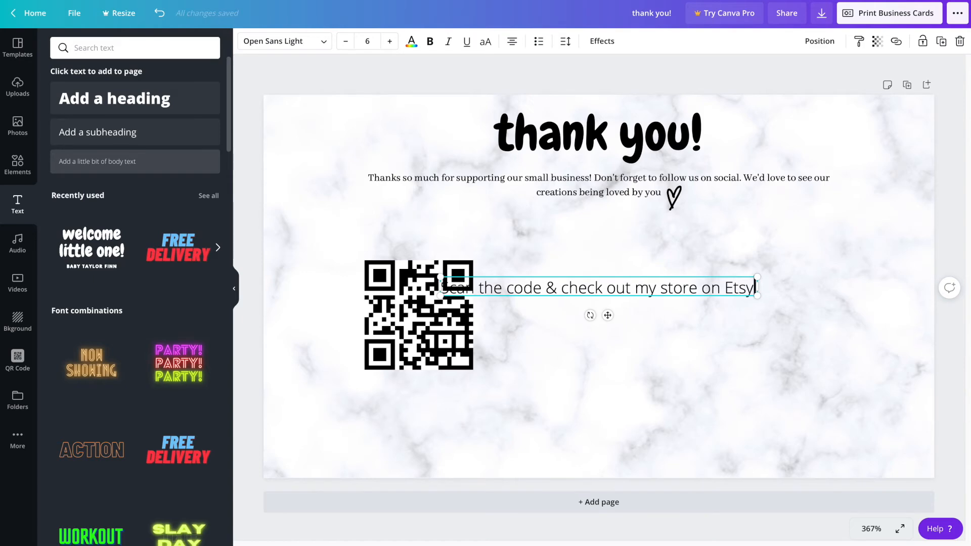
pyautogui.moveTo(758, 299); pyautogui.dragTo(476, 387)
pyautogui.click(587, 357)
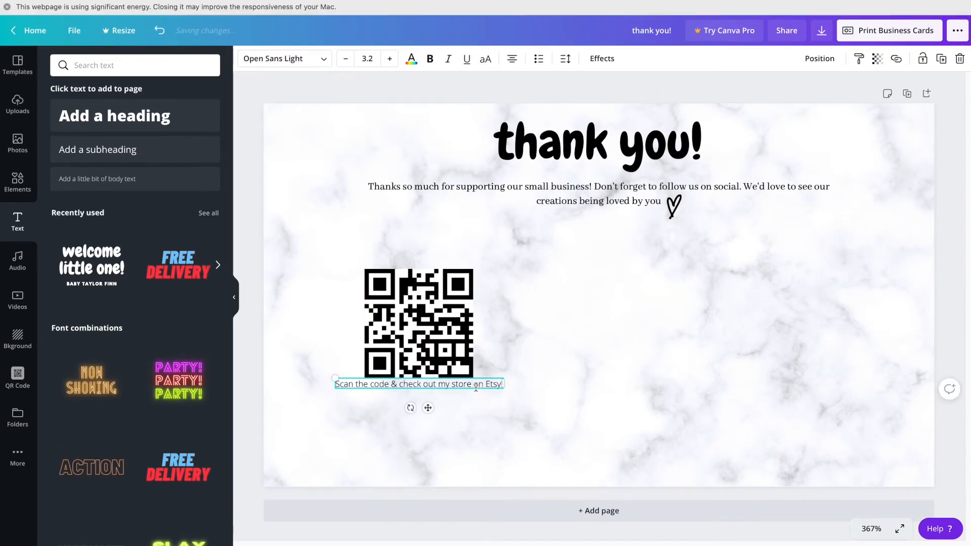
pyautogui.click(491, 394)
pyautogui.click(490, 389)
pyautogui.moveTo(489, 389); pyautogui.dragTo(491, 398)
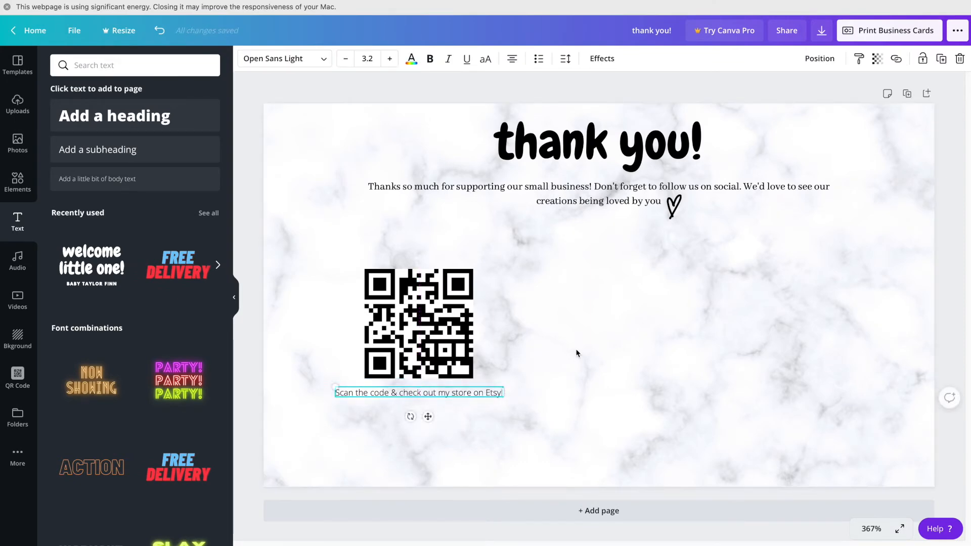
pyautogui.click(601, 343)
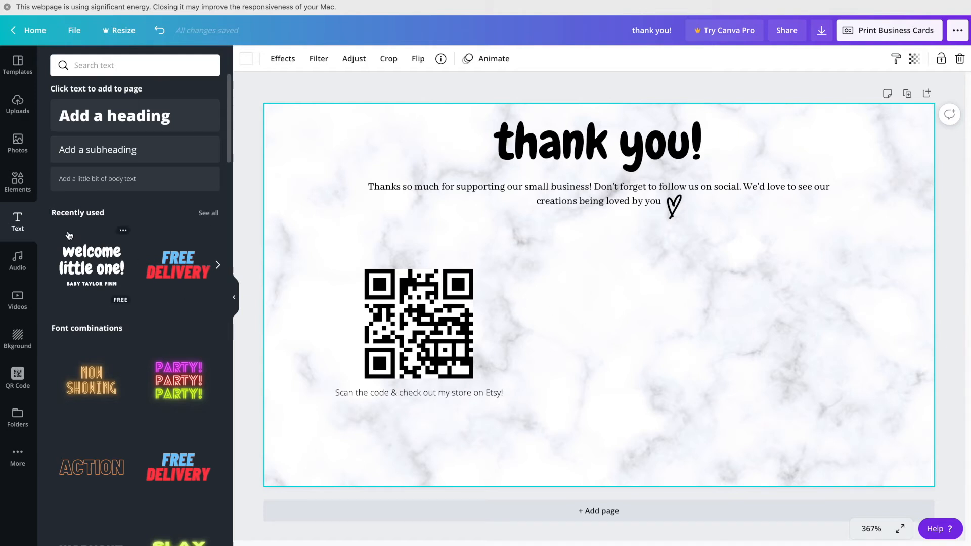
# Step: Search the Elements library for 'Facebook icon' and browse the resulting logo graphics
pyautogui.click(19, 182)
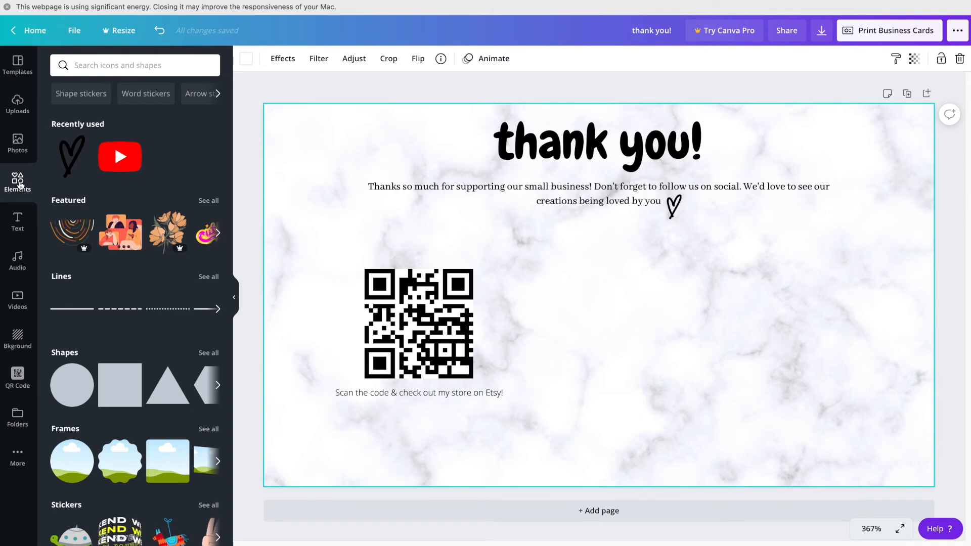
pyautogui.click(117, 63)
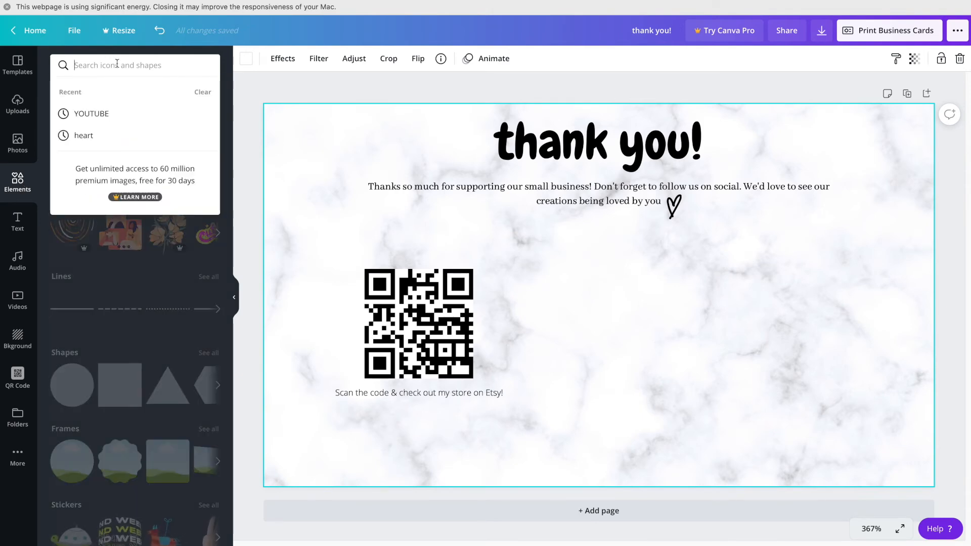
pyautogui.write('Facebook icon')
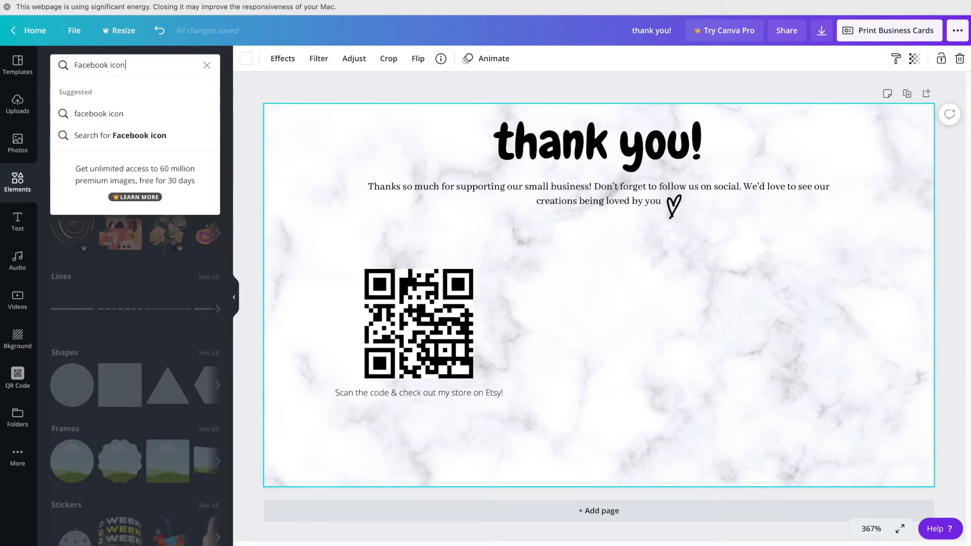
pyautogui.press('Return')
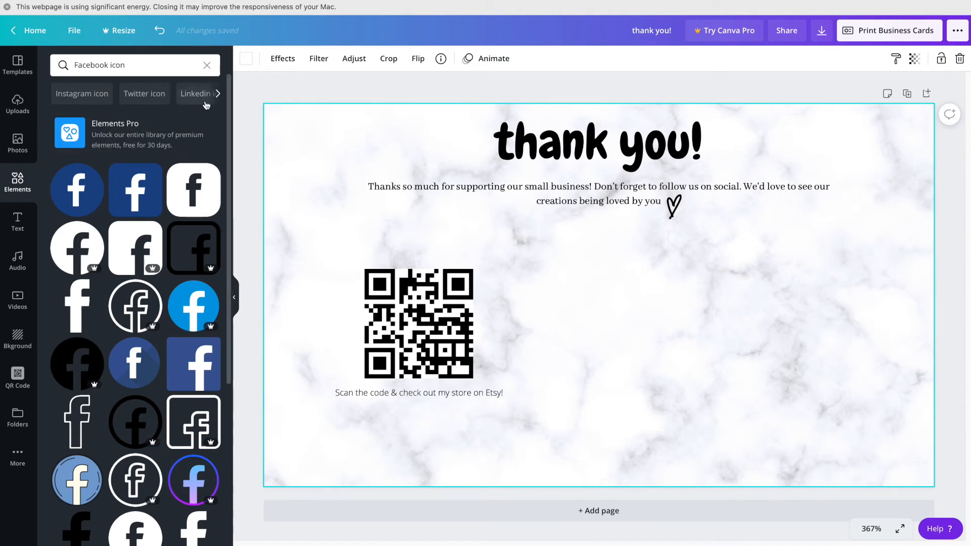
pyautogui.scroll(-10, 173, 198)
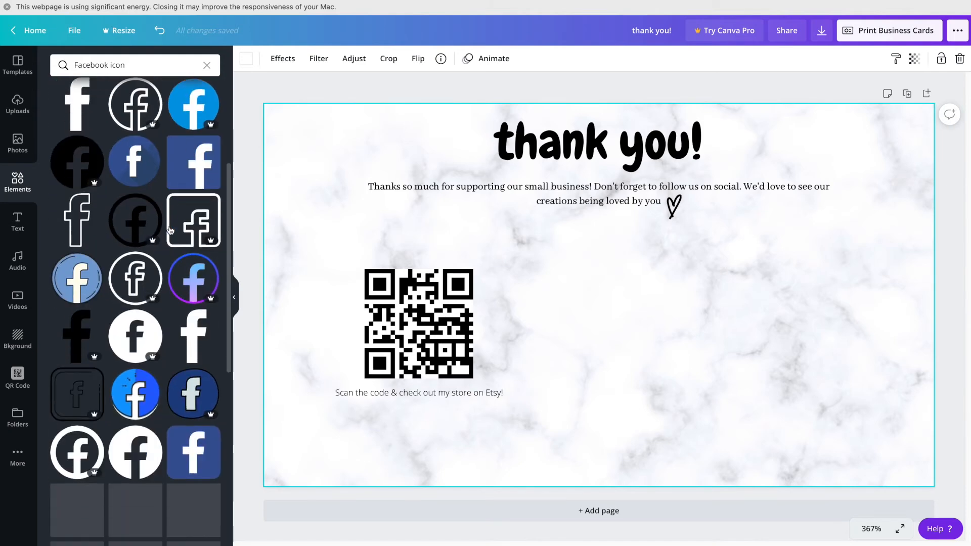
pyautogui.scroll(-3, 171, 230)
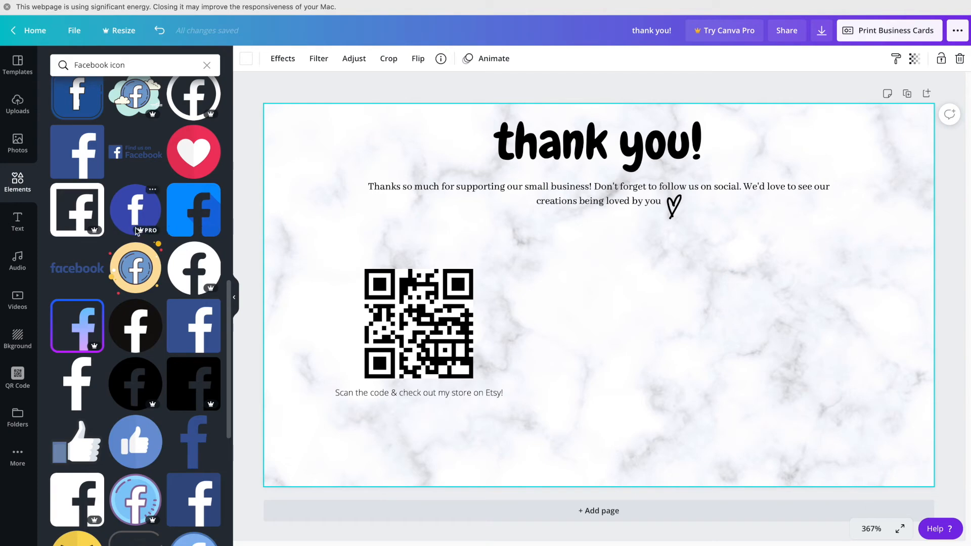
pyautogui.scroll(-1, 122, 342)
pyautogui.scroll(-8, 122, 341)
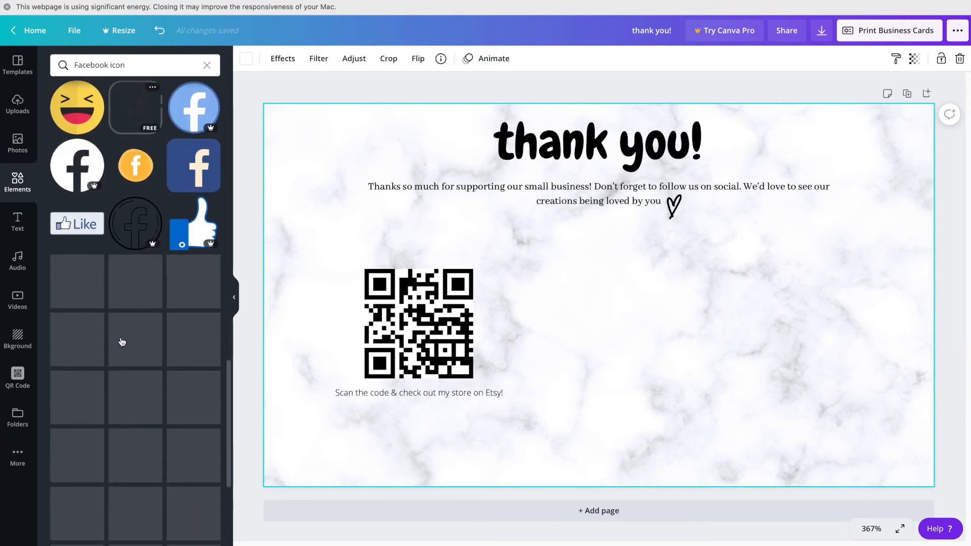
pyautogui.scroll(10, 121, 341)
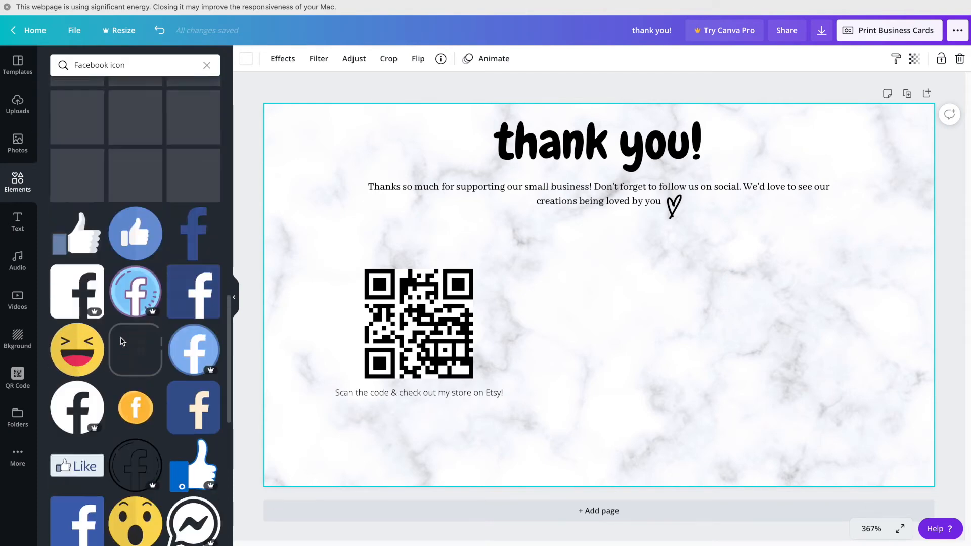
pyautogui.scroll(5, 122, 341)
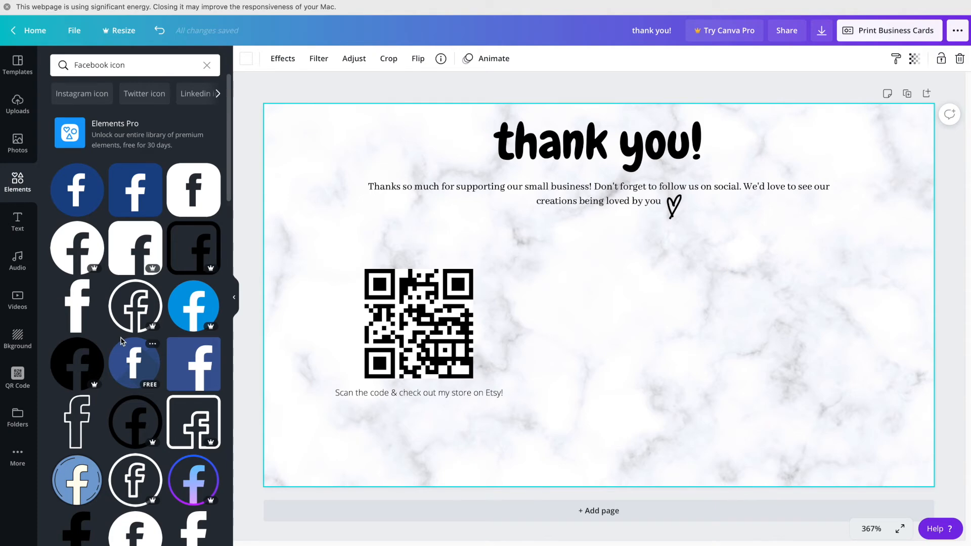
# Step: Add the square Facebook icon, shrink it to icon size and recolour it black
pyautogui.click(134, 193)
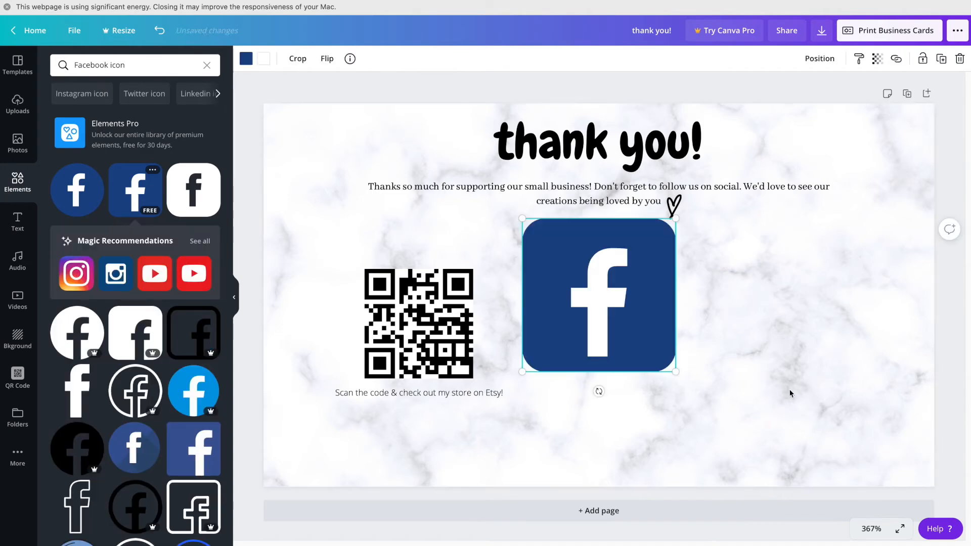
pyautogui.moveTo(676, 372); pyautogui.dragTo(673, 298)
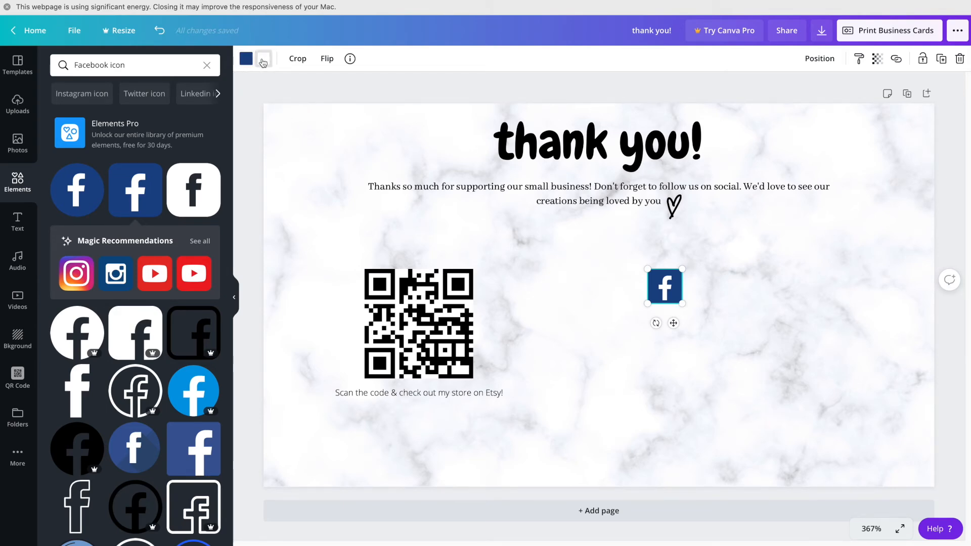
pyautogui.click(246, 61)
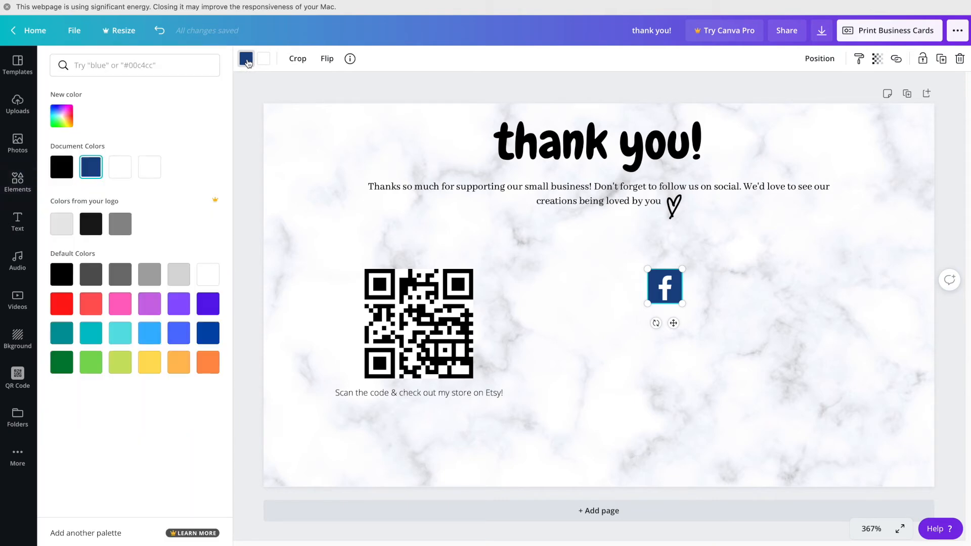
pyautogui.click(61, 171)
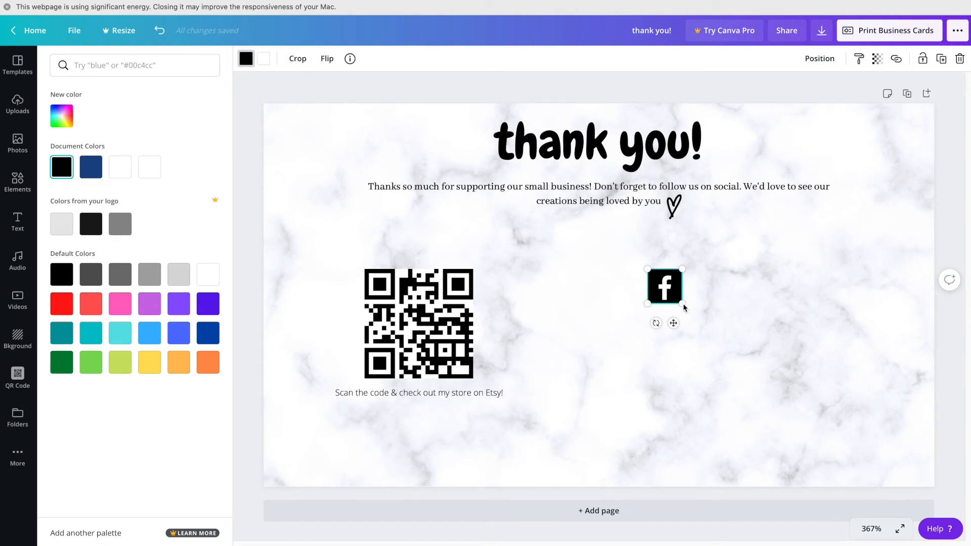
pyautogui.moveTo(681, 303); pyautogui.dragTo(675, 299)
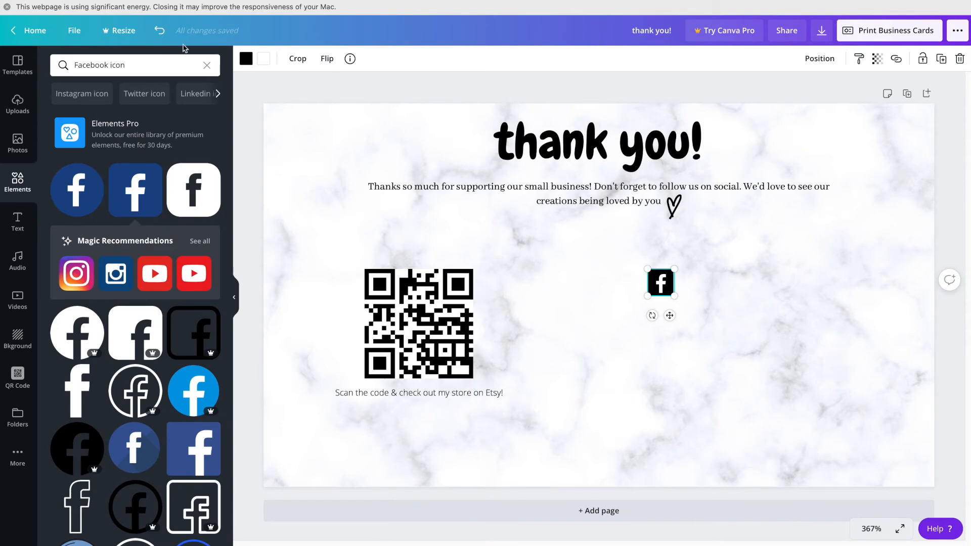
pyautogui.click(166, 71)
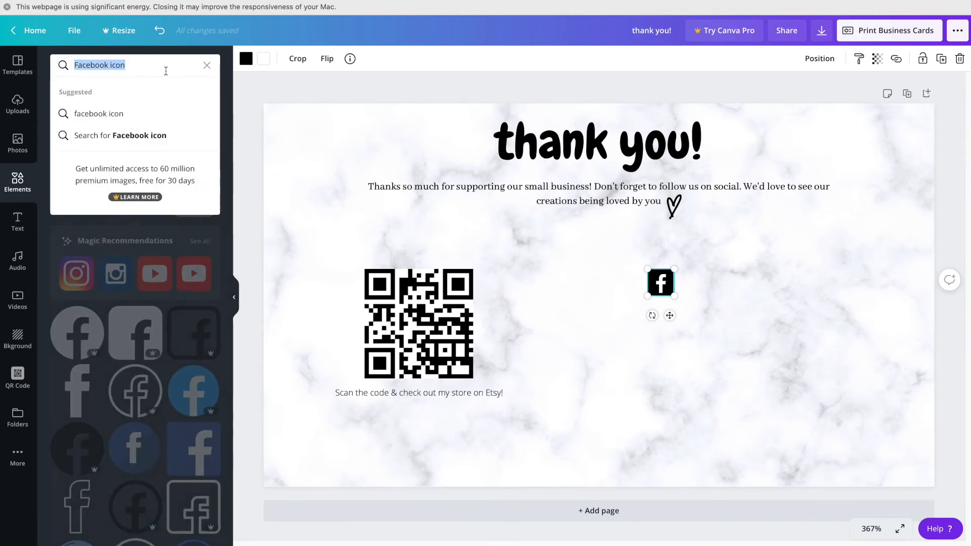
# Step: Search 'Instagram logo' and place a small colourful Instagram logo directly under the Facebook icon
pyautogui.write('Instagram logo')
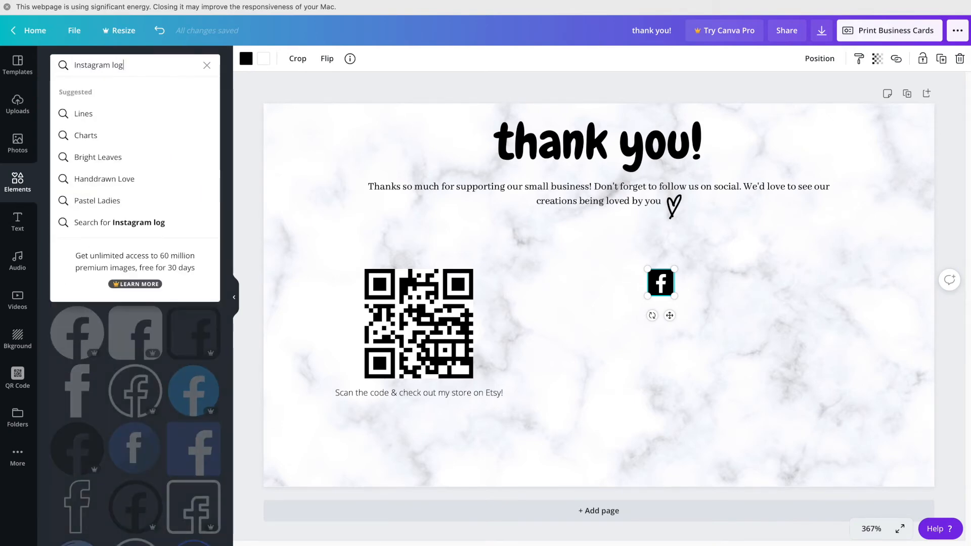
pyautogui.press('Return')
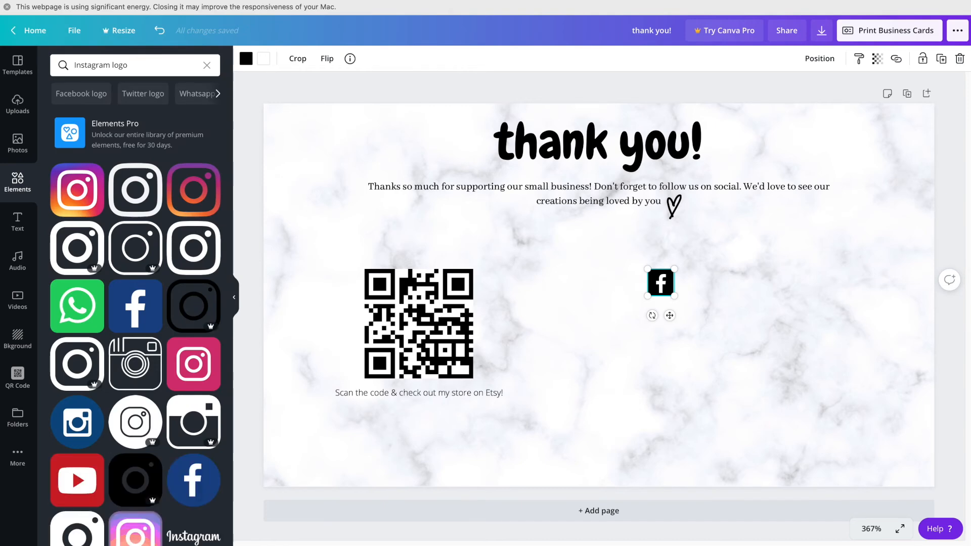
pyautogui.moveTo(82, 194)
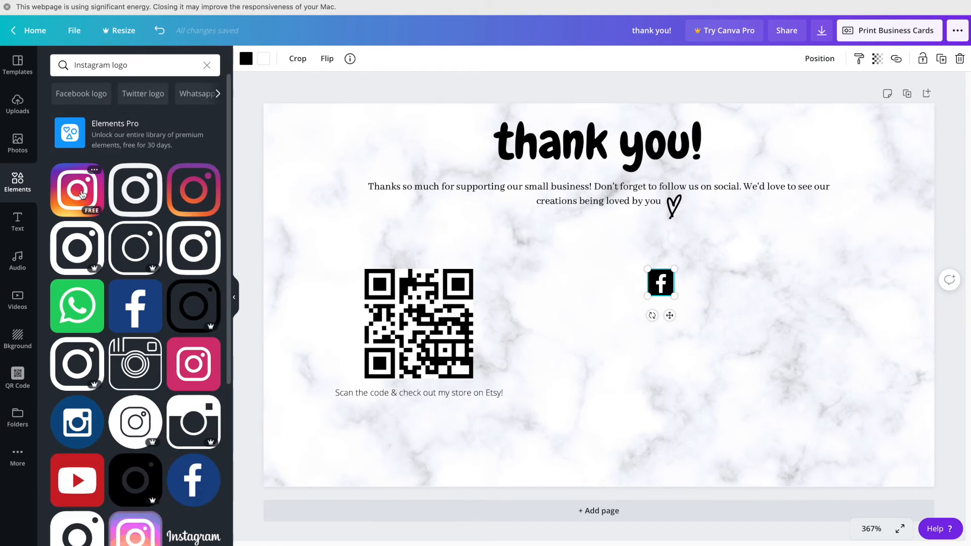
pyautogui.click(82, 195)
pyautogui.moveTo(611, 332); pyautogui.dragTo(675, 417)
pyautogui.moveTo(743, 463); pyautogui.dragTo(678, 338)
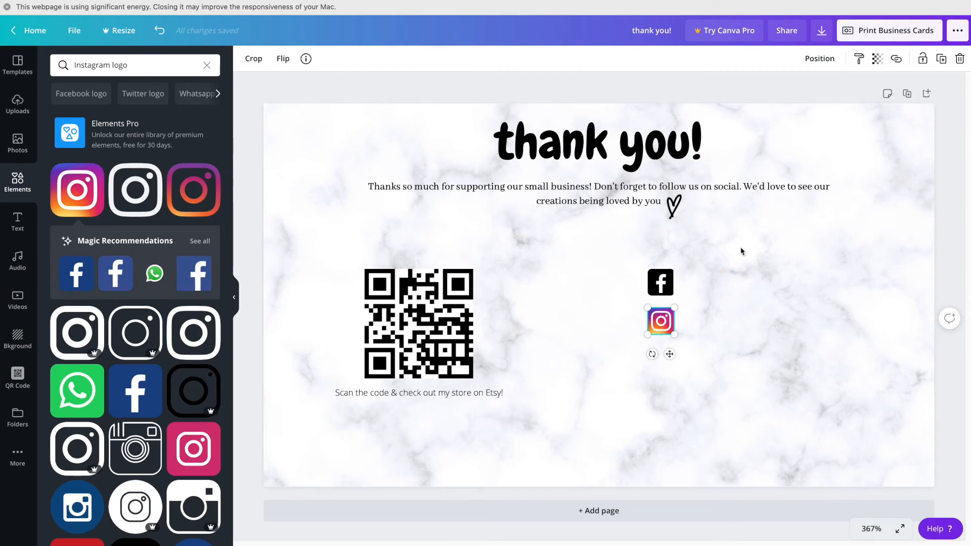
pyautogui.moveTo(665, 330); pyautogui.dragTo(664, 324)
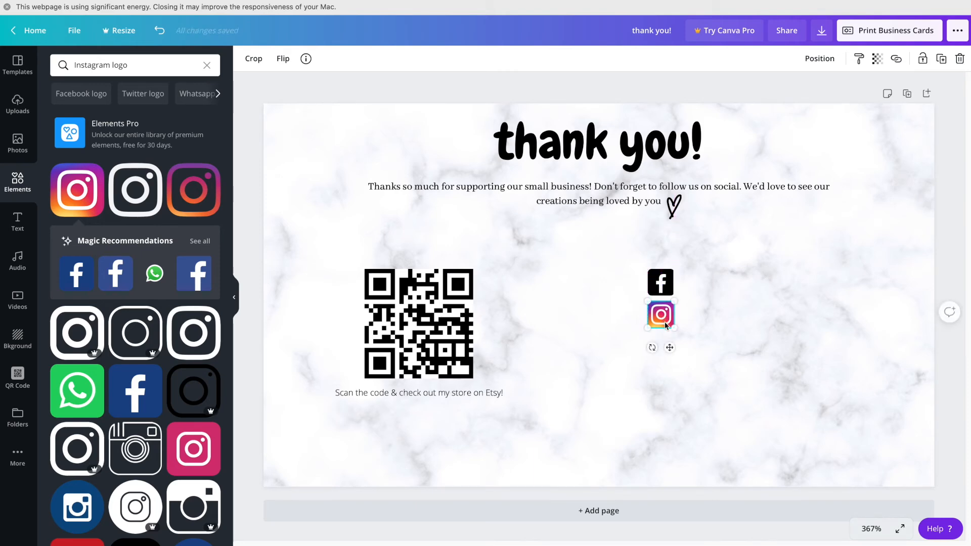
pyautogui.click(719, 320)
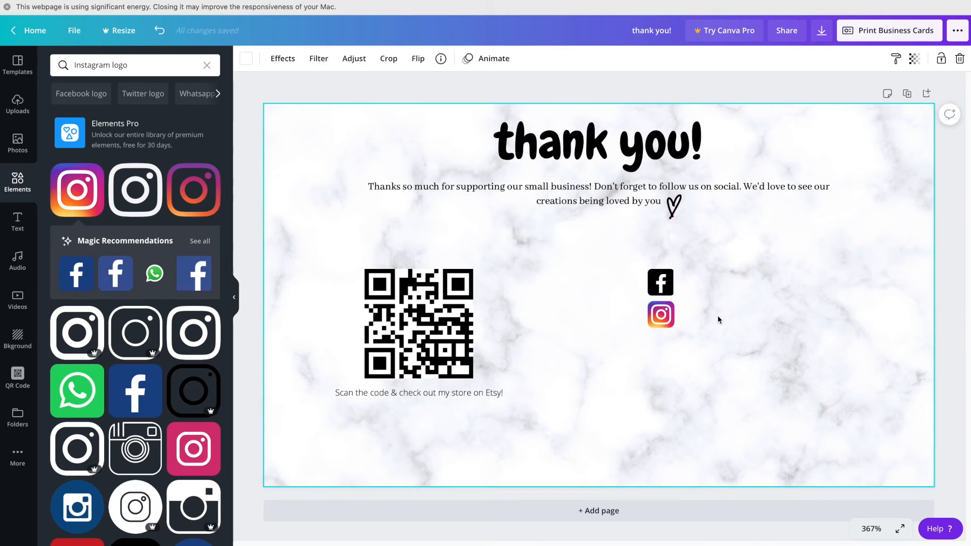
pyautogui.click(158, 65)
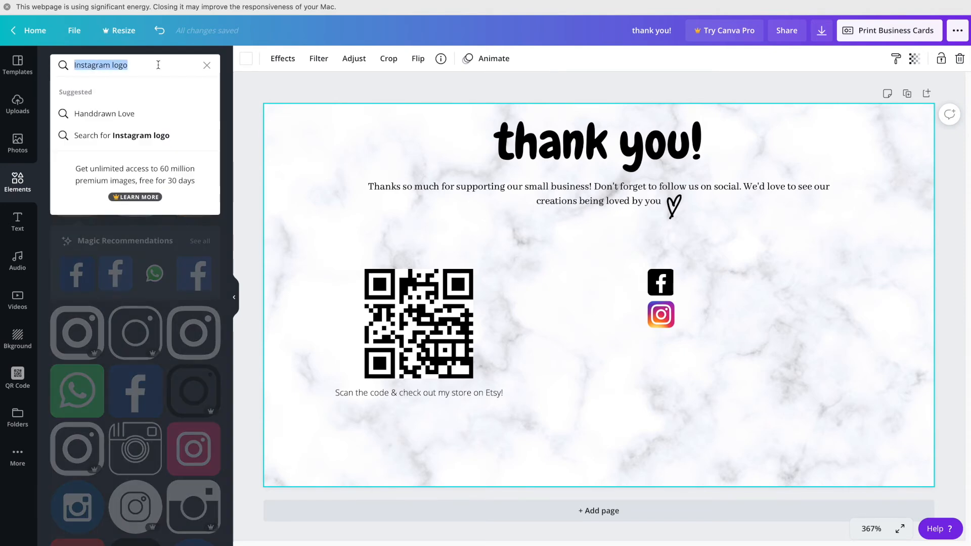
# Step: Search 'tiktok' and place the first TikTok logo, sized like the others, under Instagram
pyautogui.write('tiktok')
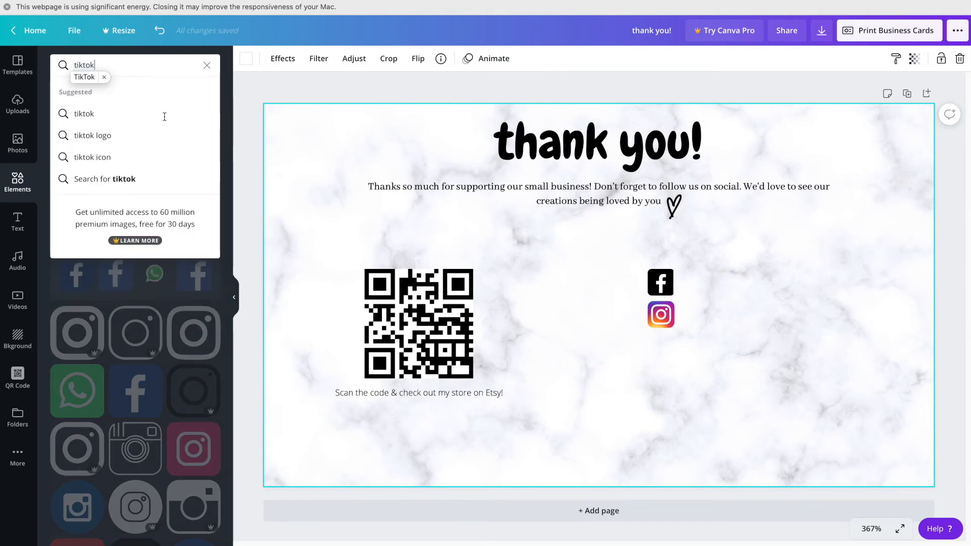
pyautogui.click(123, 135)
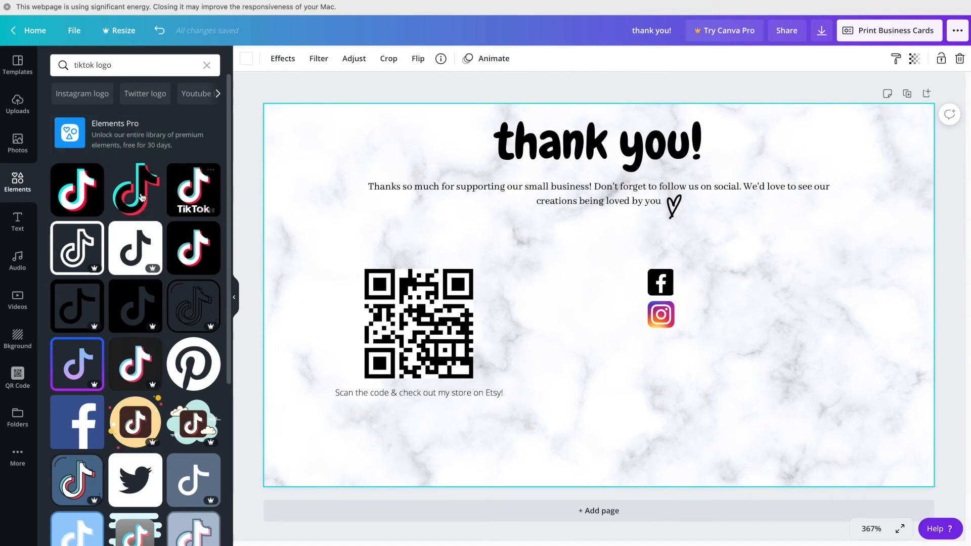
pyautogui.click(90, 188)
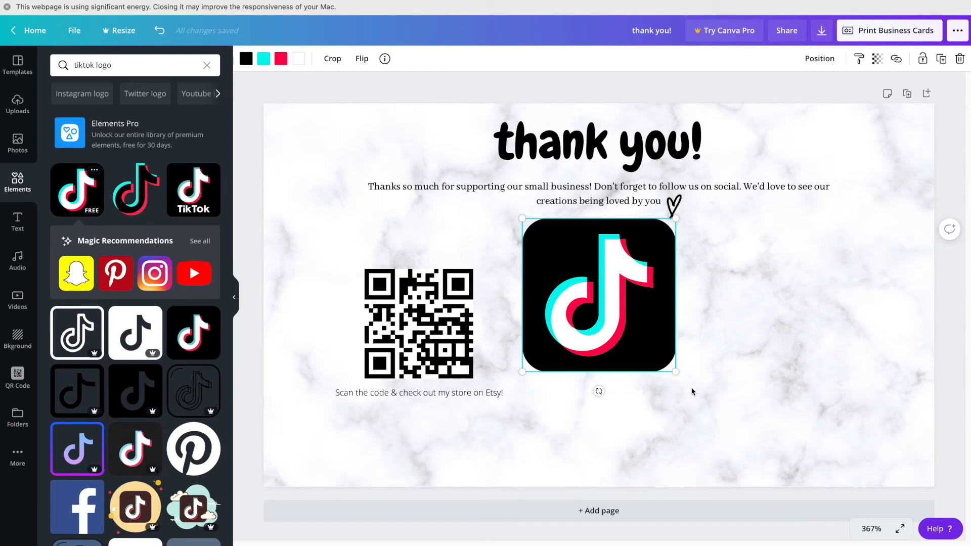
pyautogui.moveTo(676, 372)
pyautogui.mouseDown()
pyautogui.moveTo(568, 253)
pyautogui.moveTo(659, 400)
pyautogui.moveTo(673, 361)
pyautogui.mouseUp()
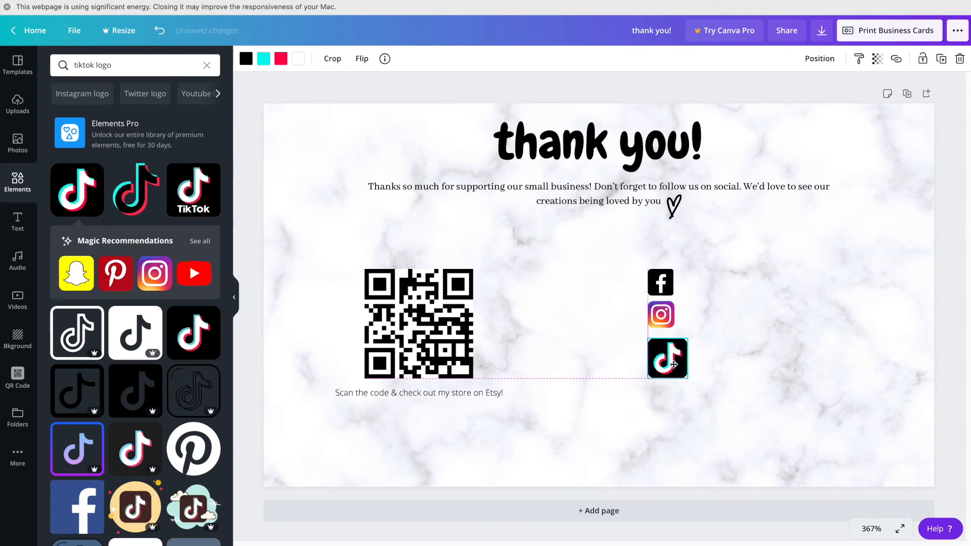
pyautogui.moveTo(687, 376); pyautogui.dragTo(664, 349)
pyautogui.click(727, 332)
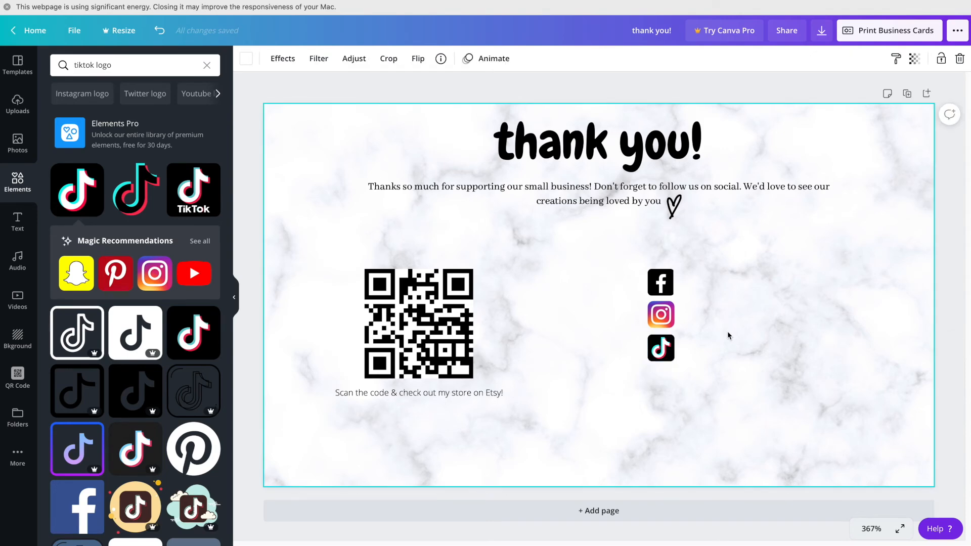
pyautogui.click(124, 67)
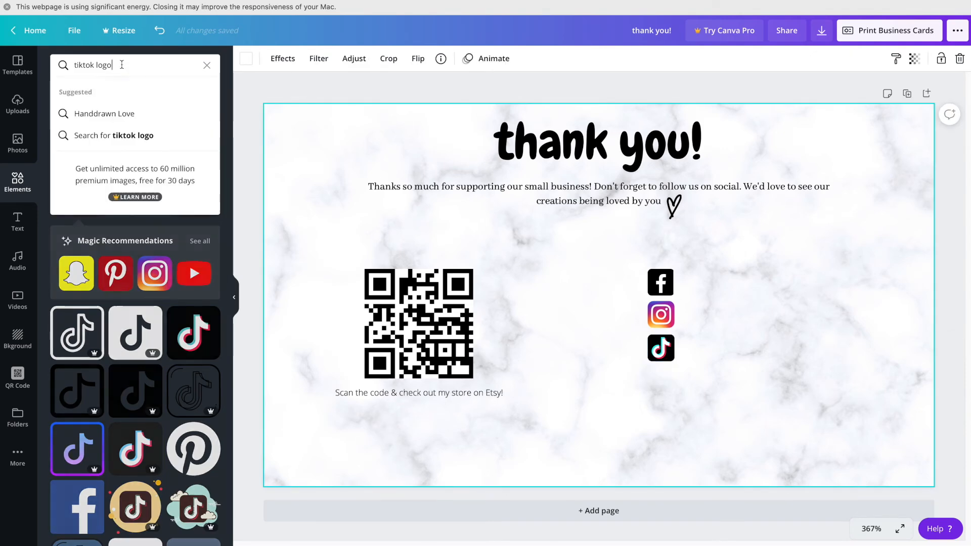
# Step: Search 'youtube' and add a small red YouTube logo below the TikTok icon
pyautogui.press('super+a')
pyautogui.write('youtube')
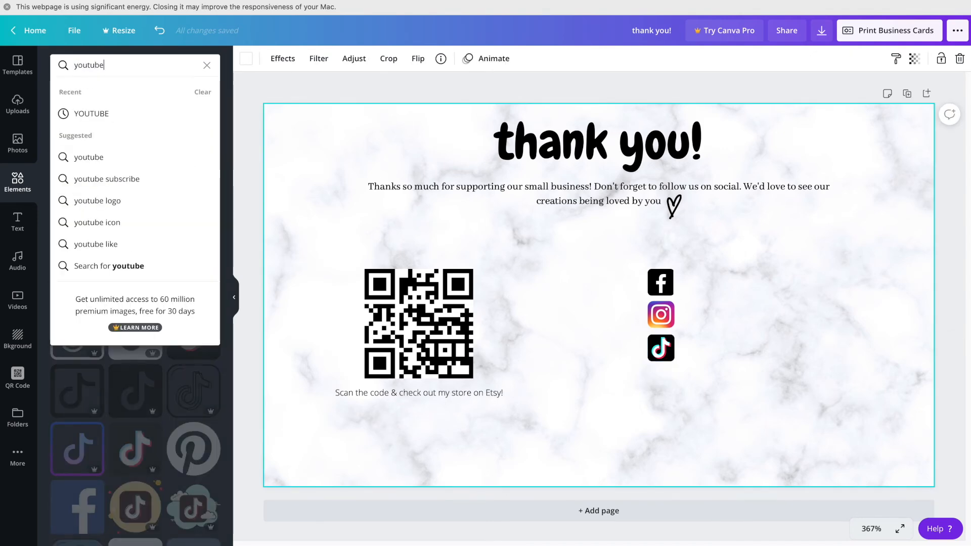
pyautogui.press('Return')
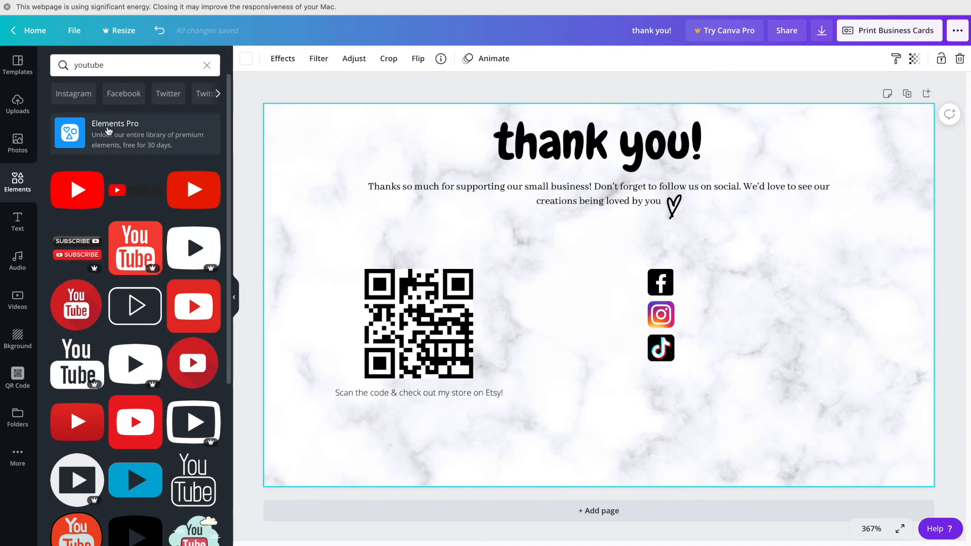
pyautogui.click(70, 177)
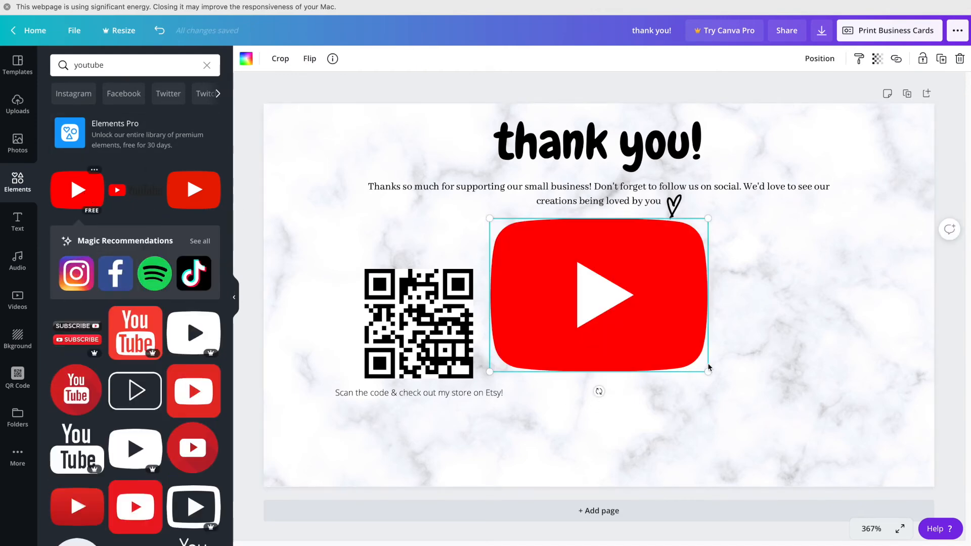
pyautogui.moveTo(708, 372); pyautogui.dragTo(669, 384)
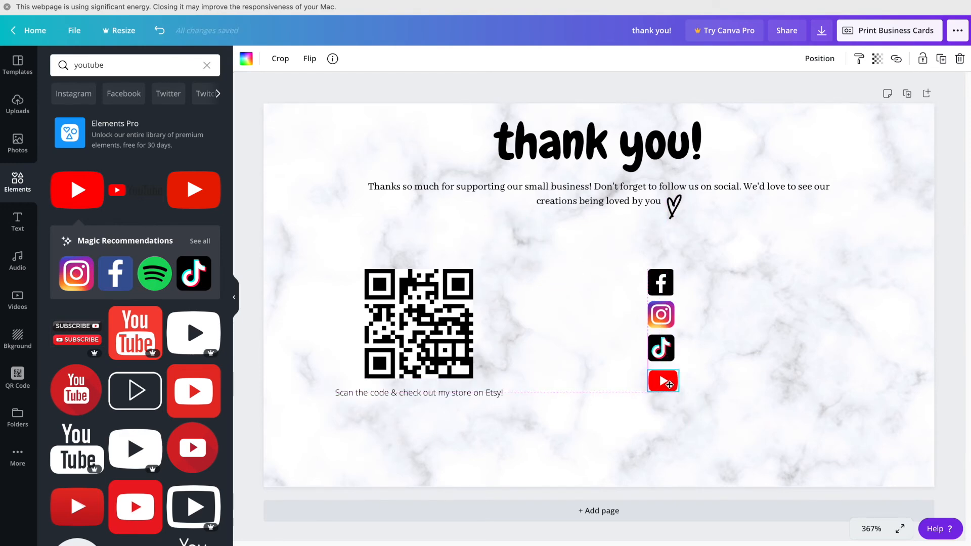
pyautogui.click(720, 329)
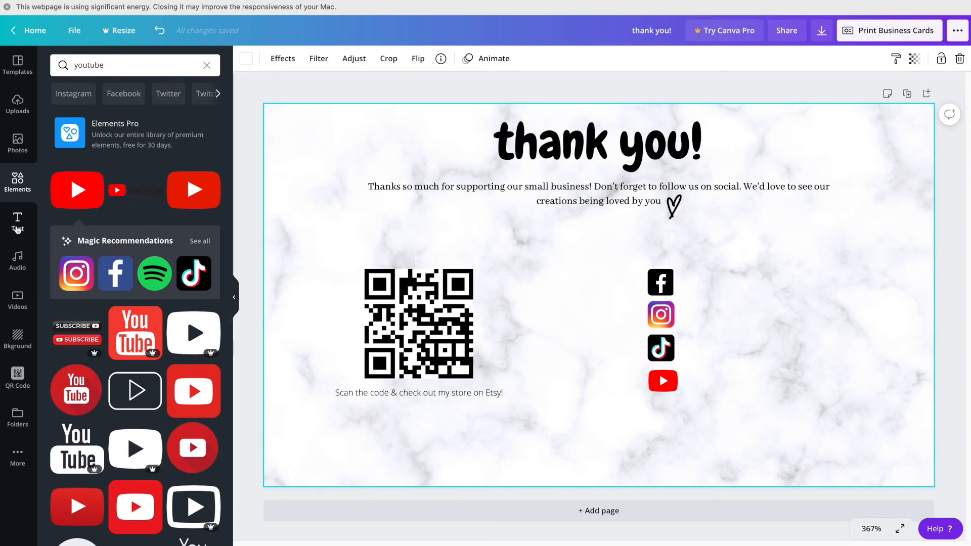
# Step: Add the shop's social handle as bold body text beside the Facebook icon
pyautogui.click(18, 226)
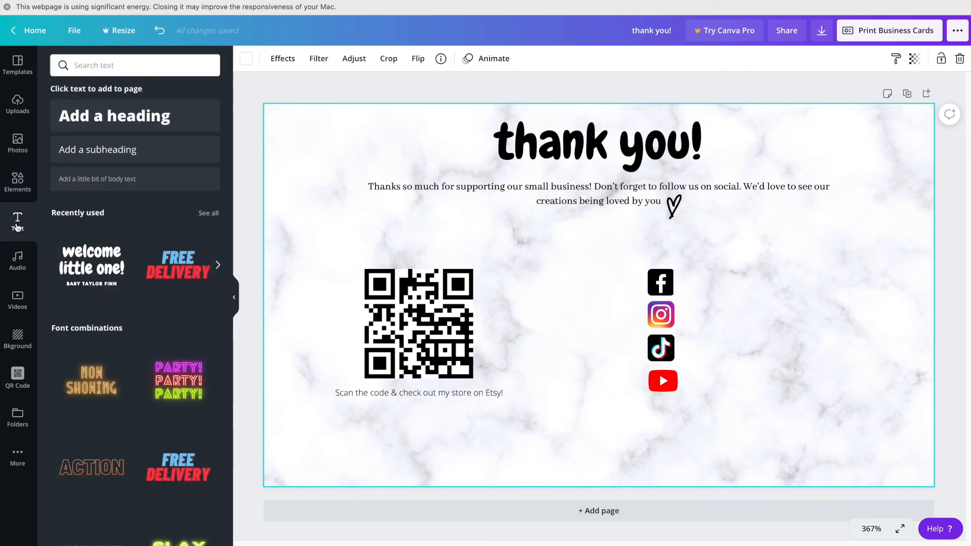
pyautogui.click(127, 186)
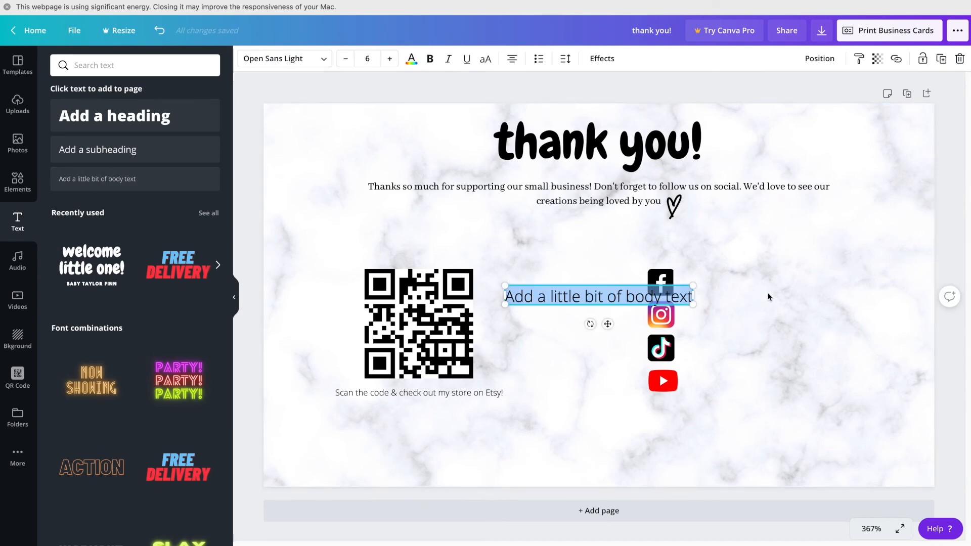
pyautogui.write('EMMALYN')
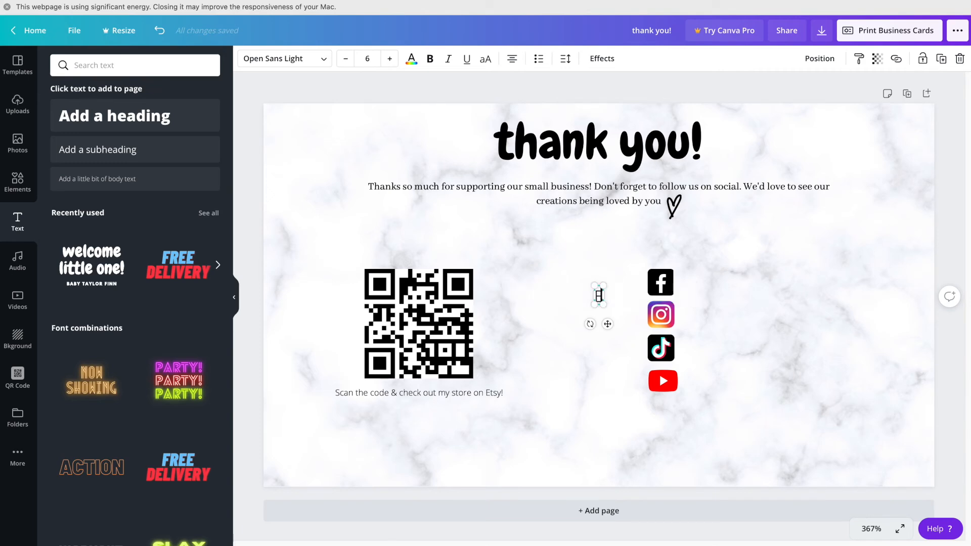
pyautogui.write('INSPIREDLLC')
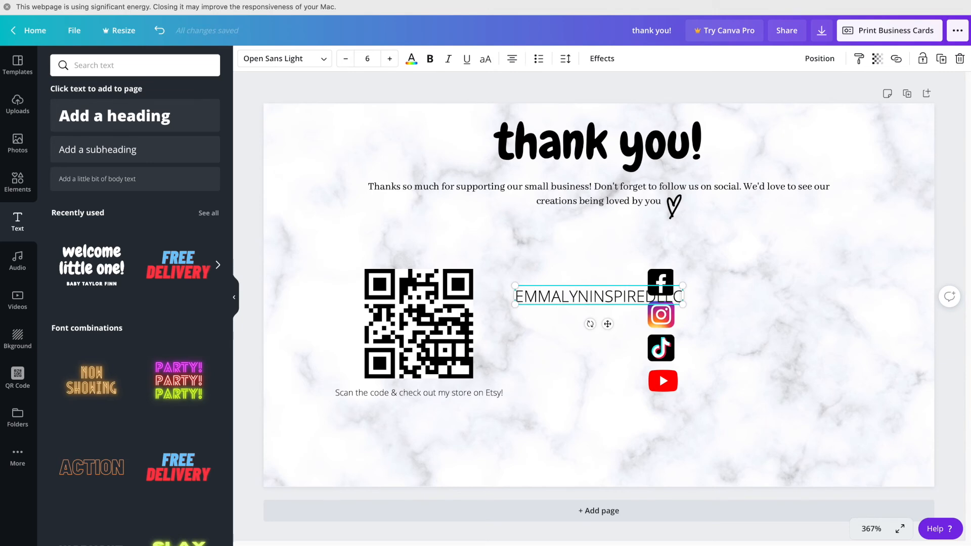
pyautogui.click(666, 442)
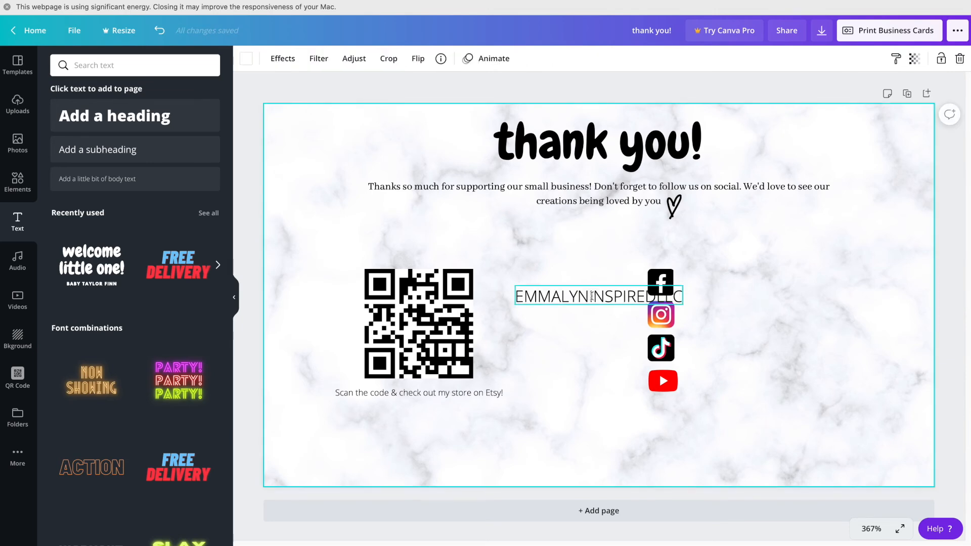
pyautogui.moveTo(591, 296); pyautogui.dragTo(756, 283)
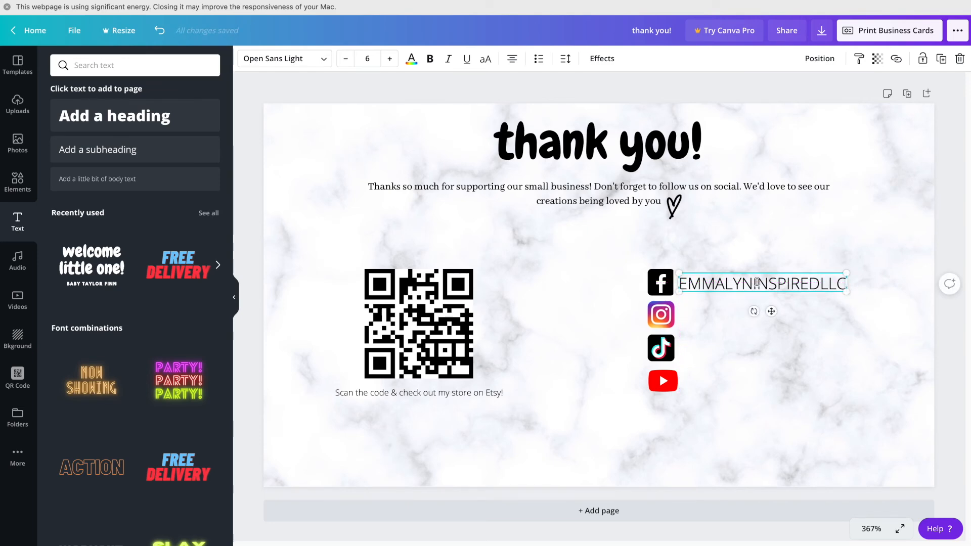
pyautogui.doubleClick(756, 283)
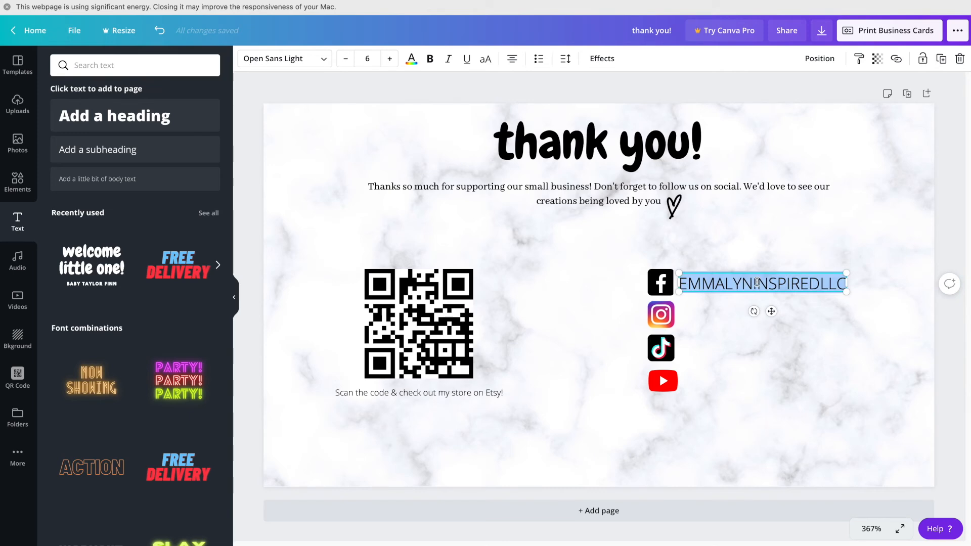
pyautogui.click(430, 58)
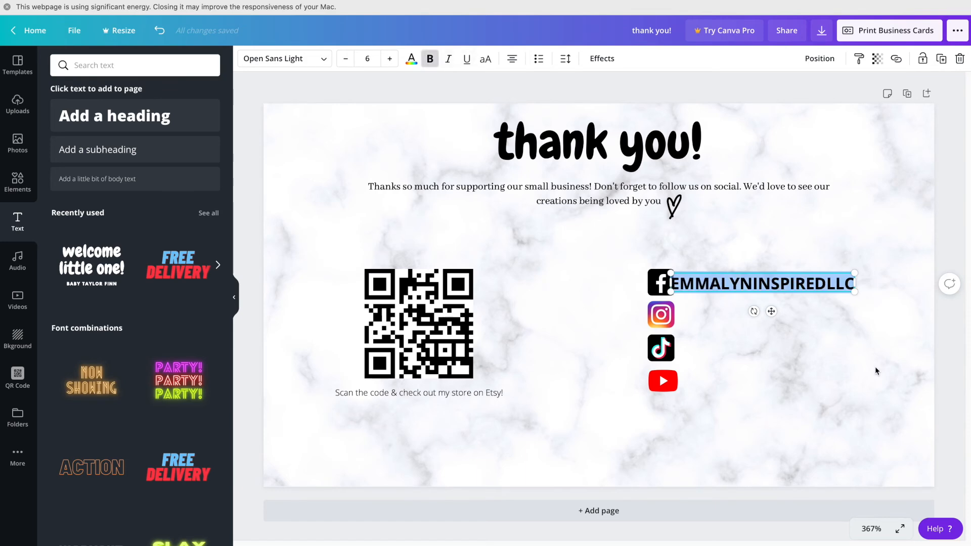
pyautogui.click(823, 259)
pyautogui.click(805, 278)
pyautogui.moveTo(806, 278); pyautogui.dragTo(812, 277)
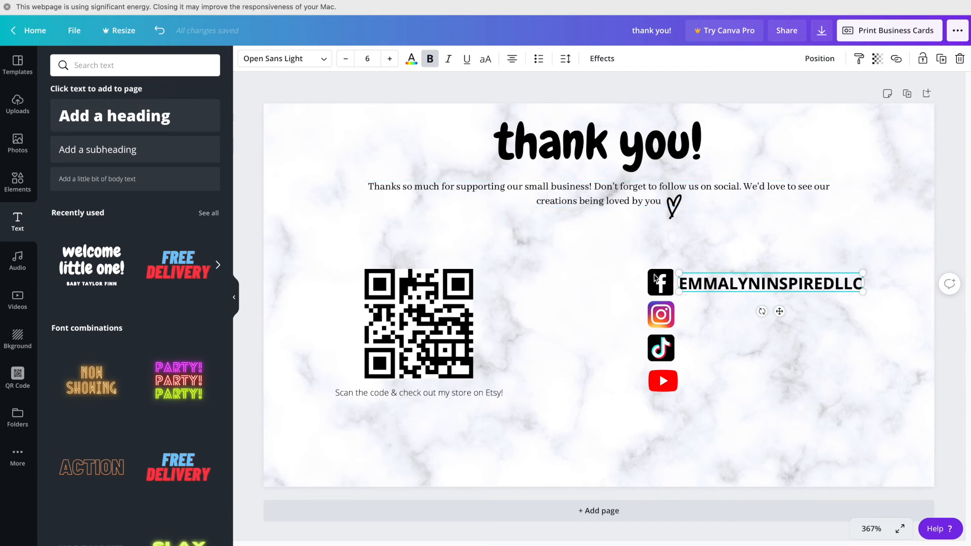
pyautogui.click(739, 348)
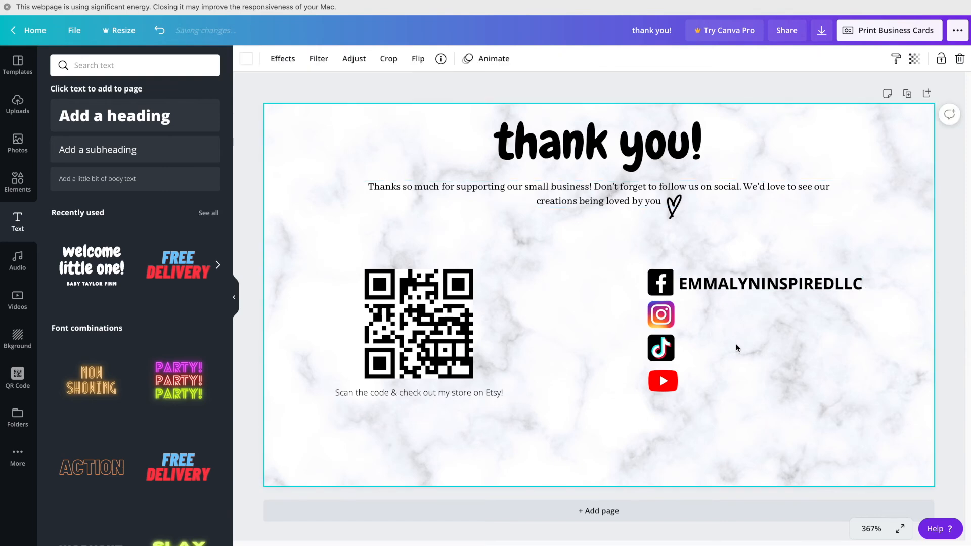
# Step: Duplicate the handle twice and place the copies beside the Instagram and TikTok icons
pyautogui.click(741, 289)
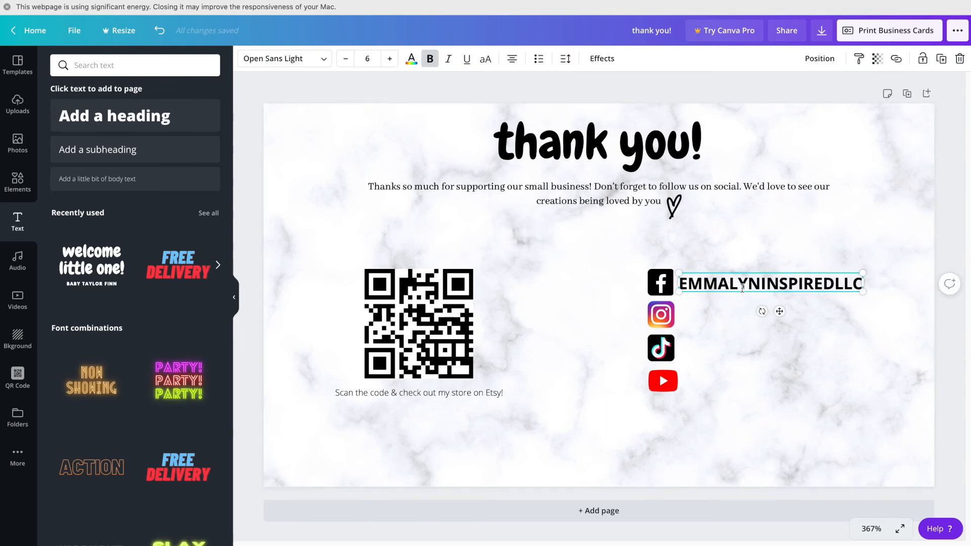
pyautogui.press('super+d')
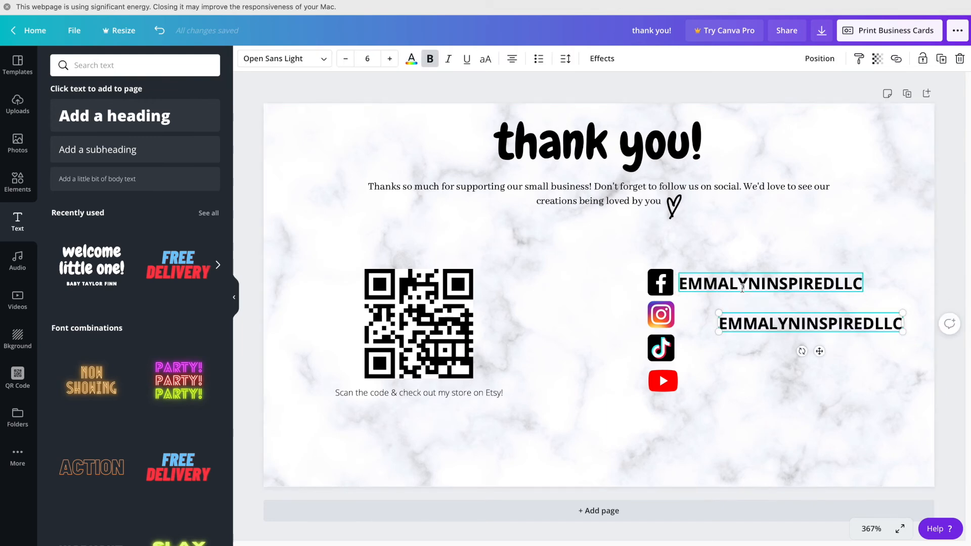
pyautogui.moveTo(726, 312); pyautogui.dragTo(721, 315)
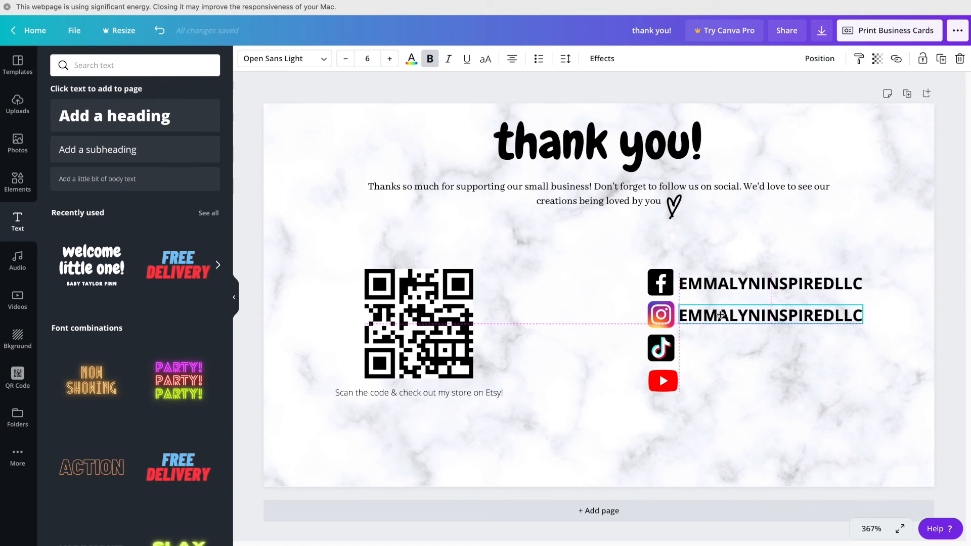
pyautogui.press('super+d')
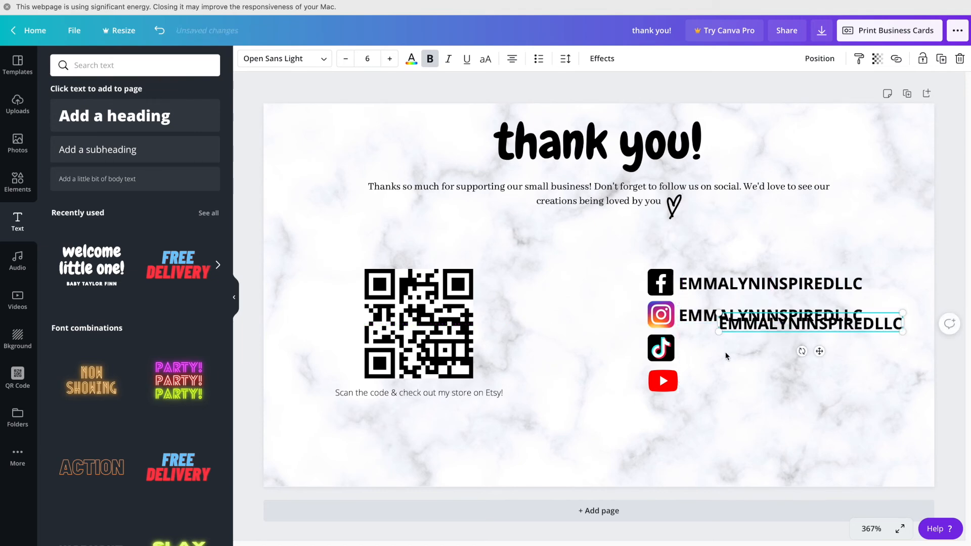
pyautogui.moveTo(758, 326); pyautogui.dragTo(723, 351)
pyautogui.click(711, 395)
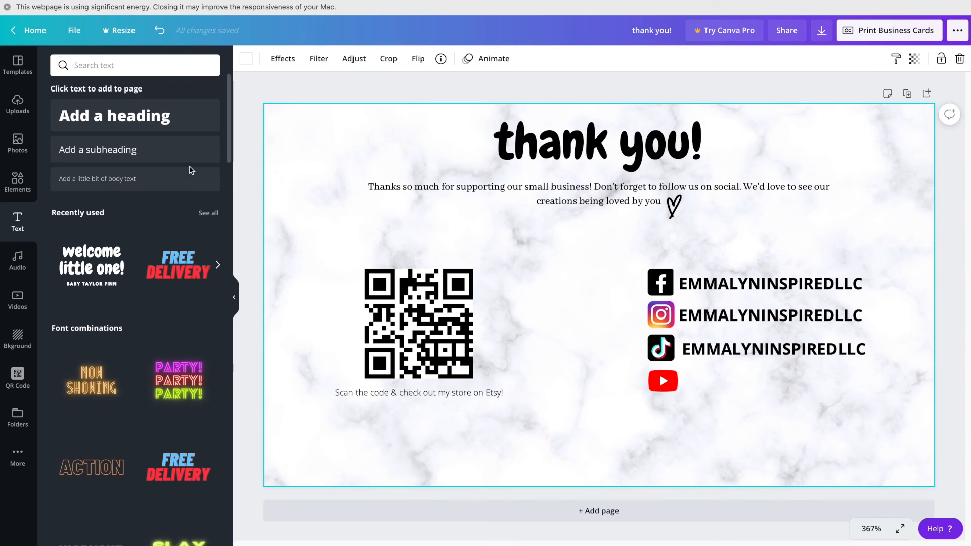
# Step: Add the second channel handle as bold body text beside the YouTube icon
pyautogui.click(165, 180)
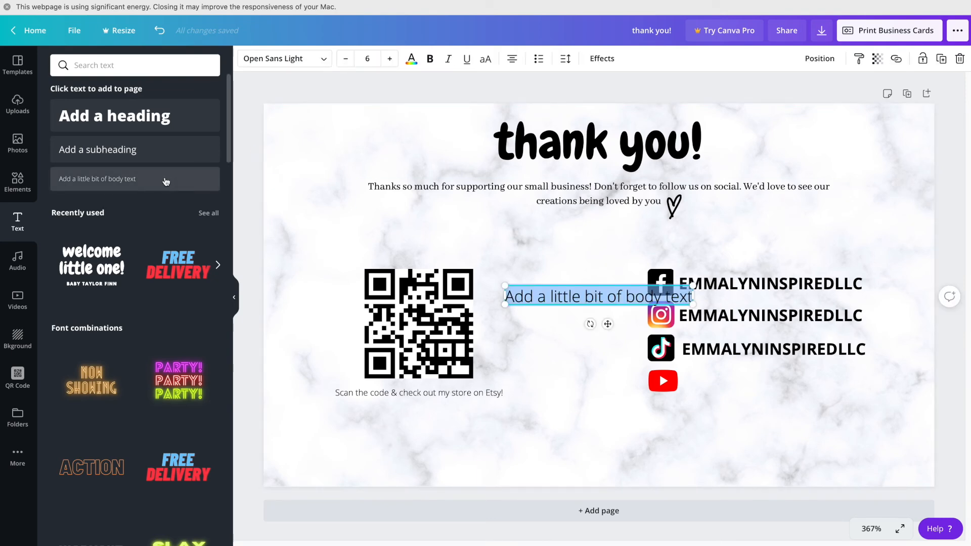
pyautogui.write('ALPINEADVENTURESFARM')
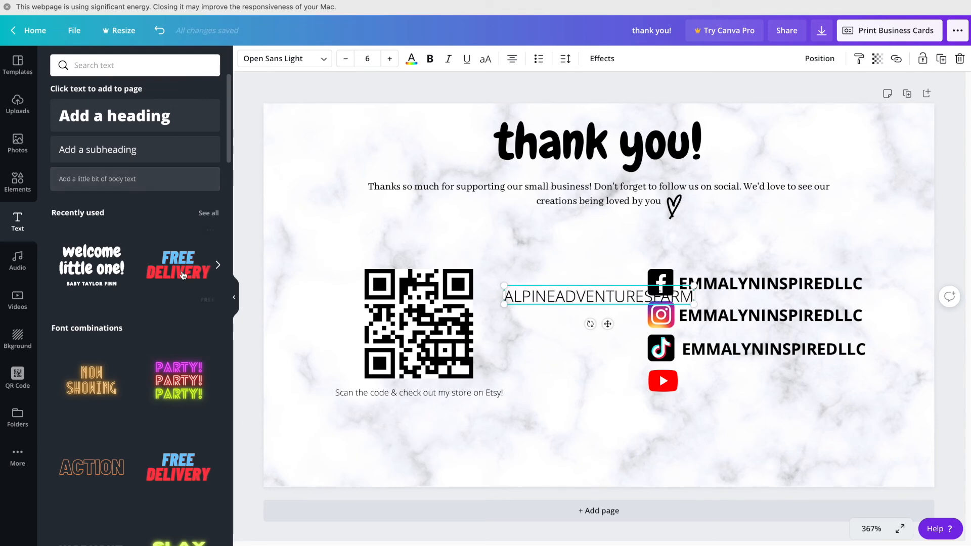
pyautogui.click(558, 335)
pyautogui.moveTo(557, 301); pyautogui.dragTo(740, 382)
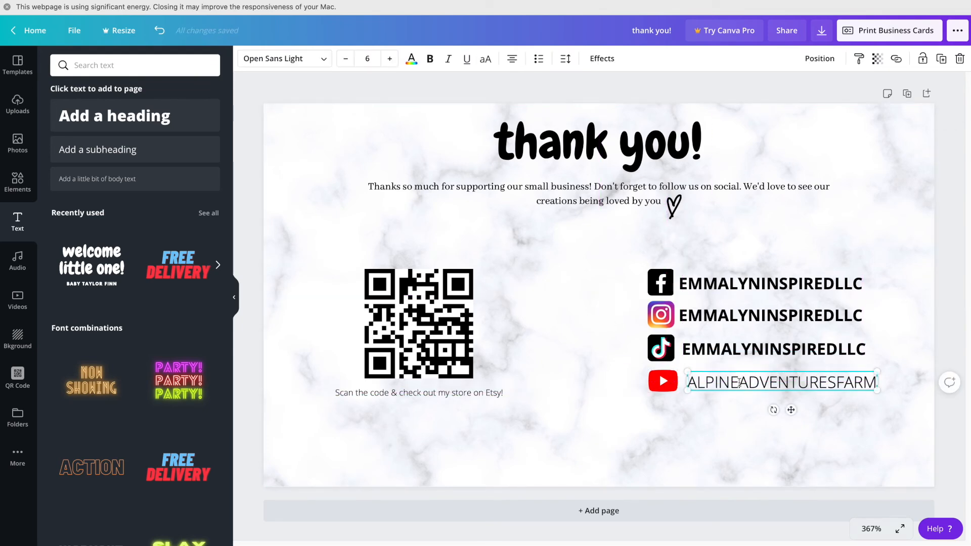
pyautogui.doubleClick(740, 383)
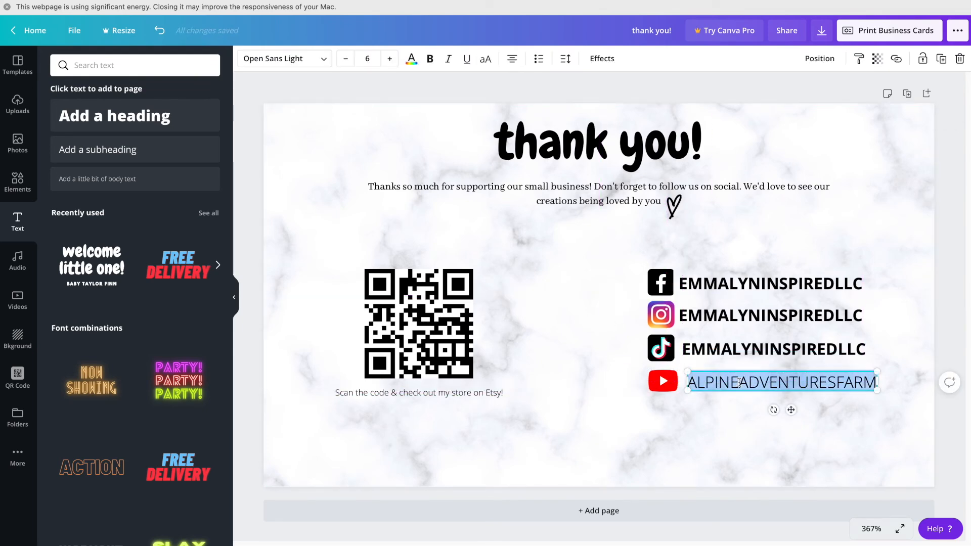
pyautogui.click(430, 59)
pyautogui.click(709, 422)
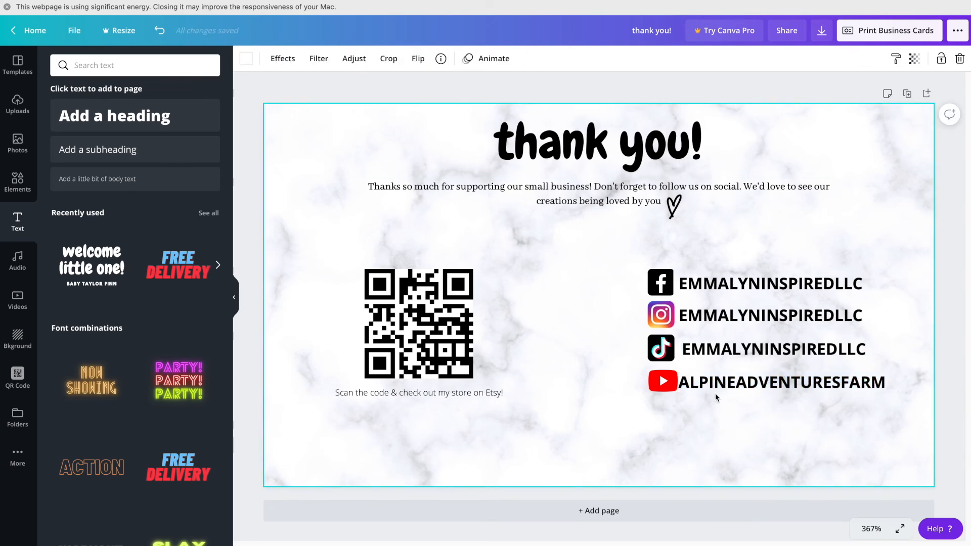
pyautogui.moveTo(719, 377); pyautogui.dragTo(726, 382)
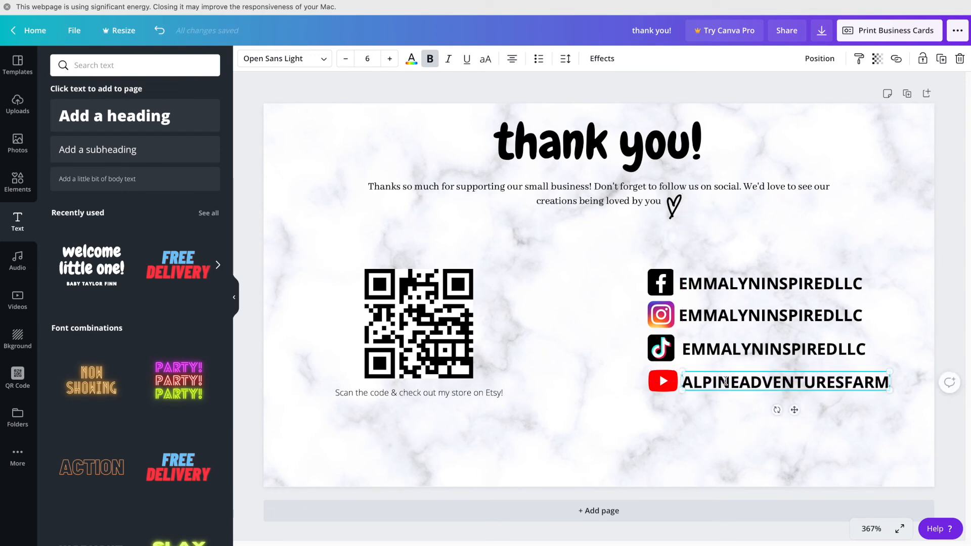
pyautogui.click(633, 439)
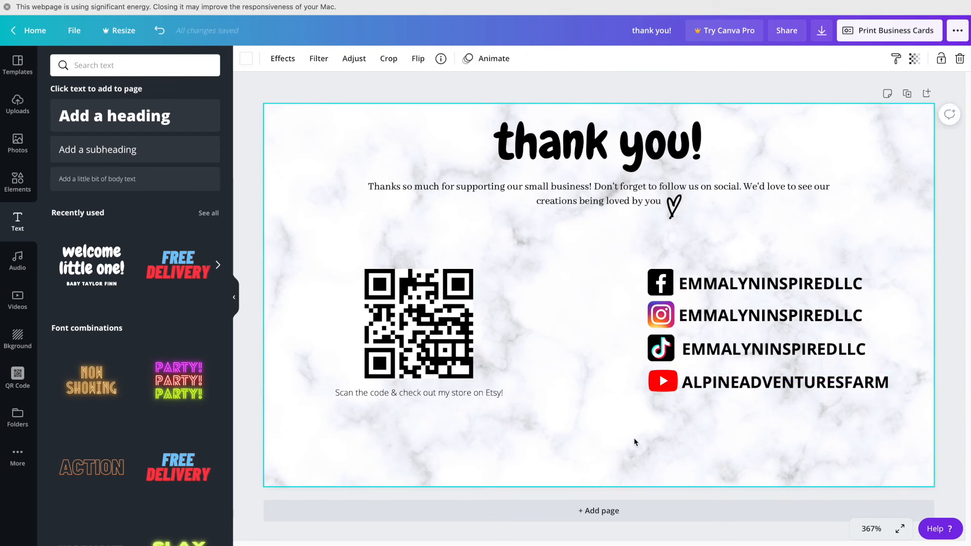
# Step: Align the TikTok handle with the other handles using the guides
pyautogui.click(714, 349)
pyautogui.moveTo(714, 349); pyautogui.dragTo(713, 350)
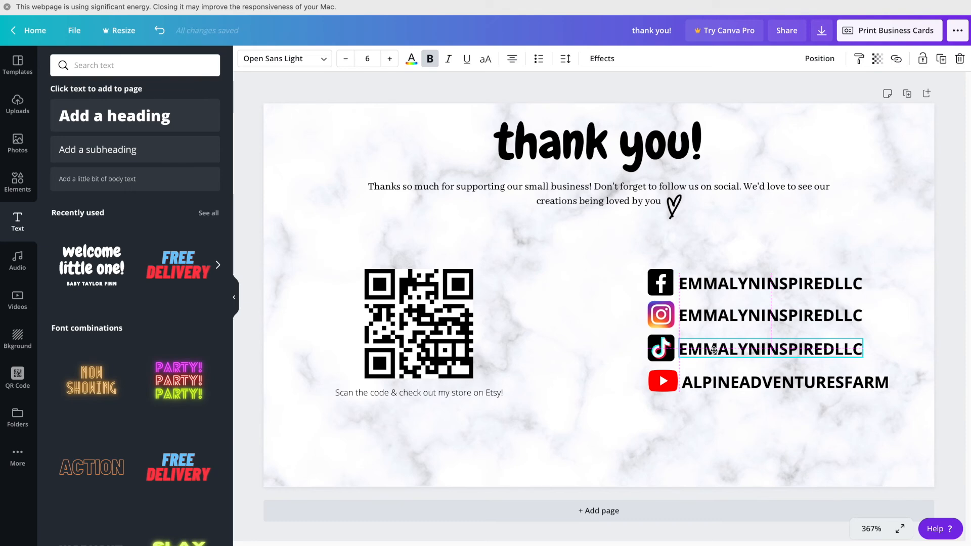
pyautogui.moveTo(714, 350); pyautogui.dragTo(713, 350)
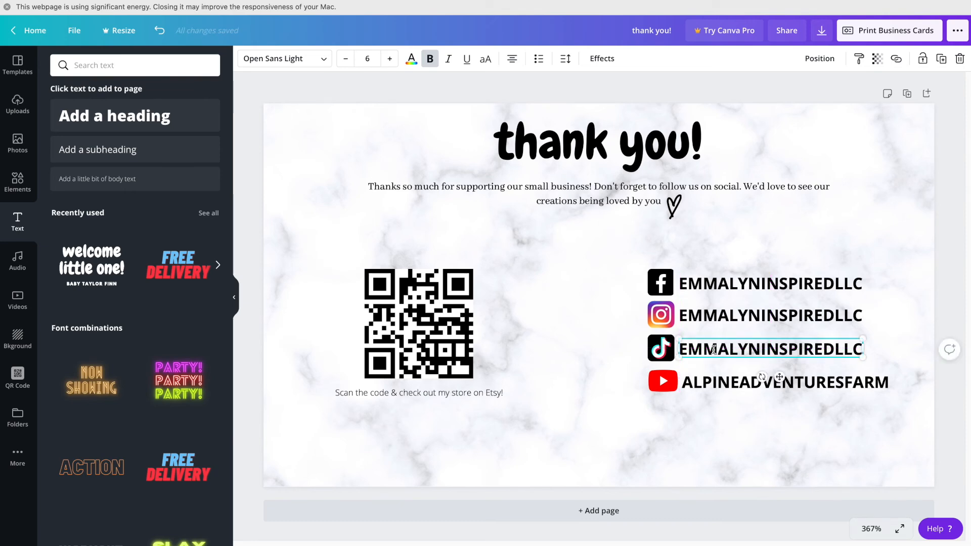
pyautogui.click(686, 451)
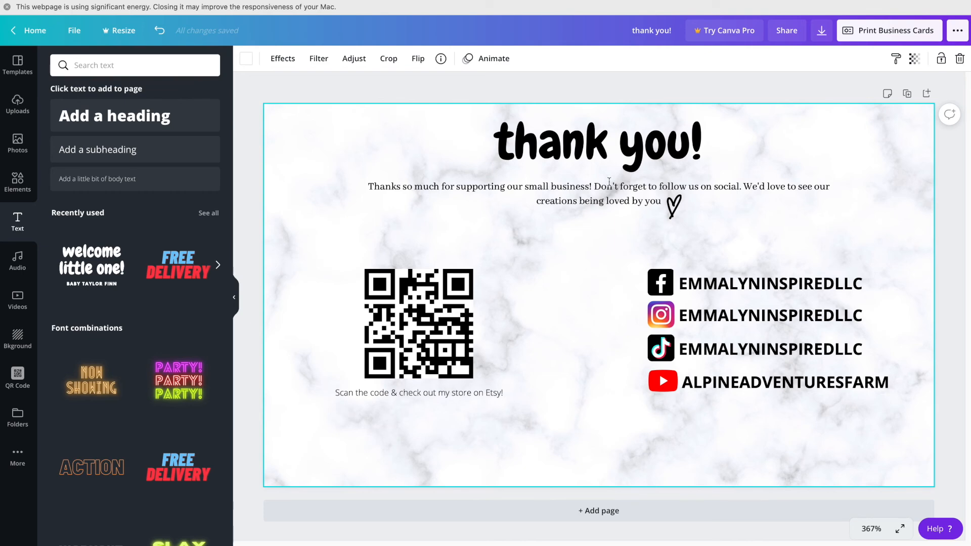
# Step: Copy the 'thank you!' heading to the bottom centre, retype it as the business name and widen it to one line
pyautogui.click(594, 145)
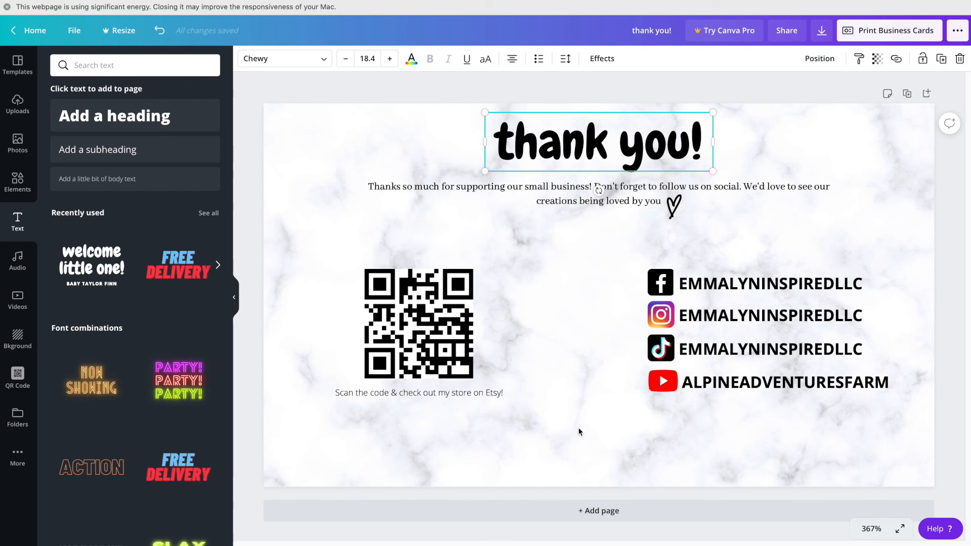
pyautogui.click(580, 449)
pyautogui.hotkey('ctrl', 'v')
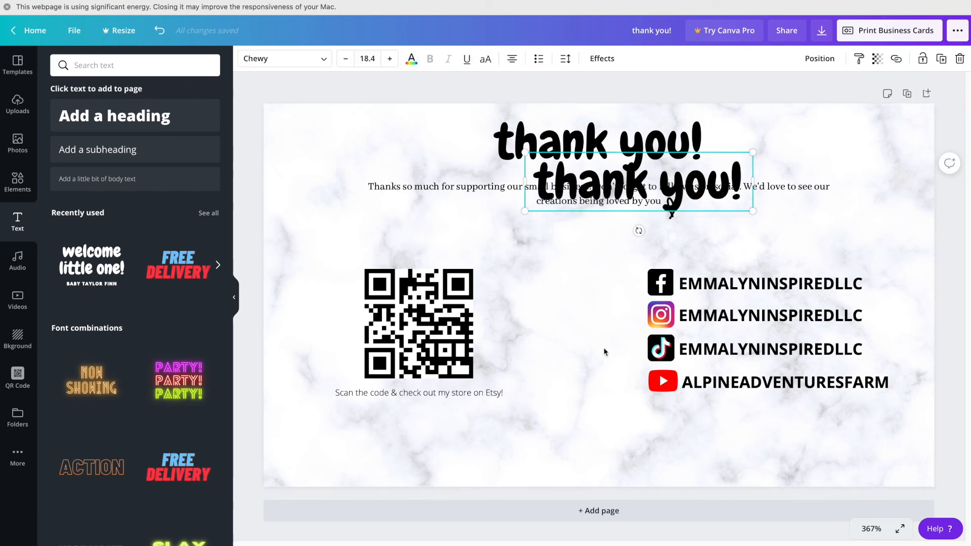
pyautogui.moveTo(710, 199); pyautogui.dragTo(630, 470)
pyautogui.doubleClick(631, 470)
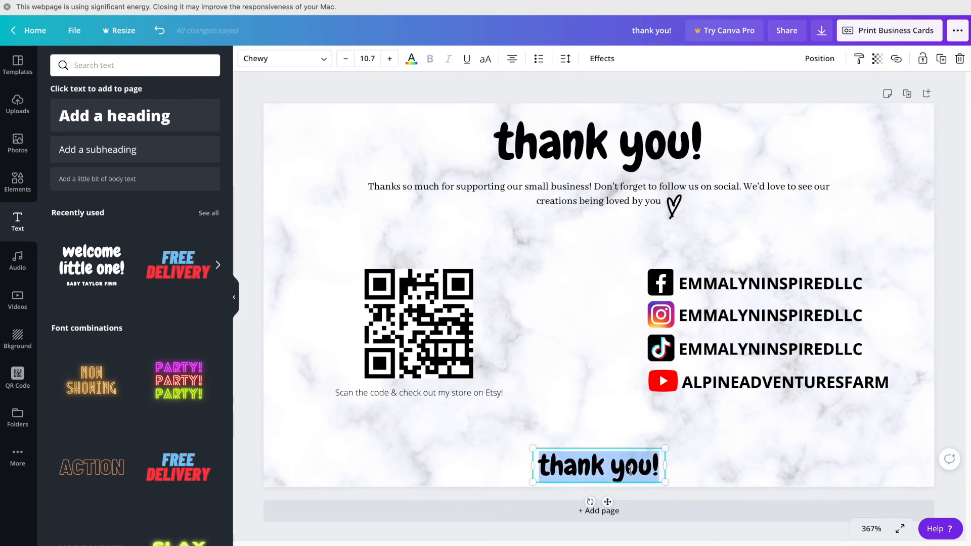
pyautogui.write('EMMA')
pyautogui.press('BackSpace')
pyautogui.press('BackSpace')
pyautogui.press('BackSpace')
pyautogui.write('mma Lyn I')
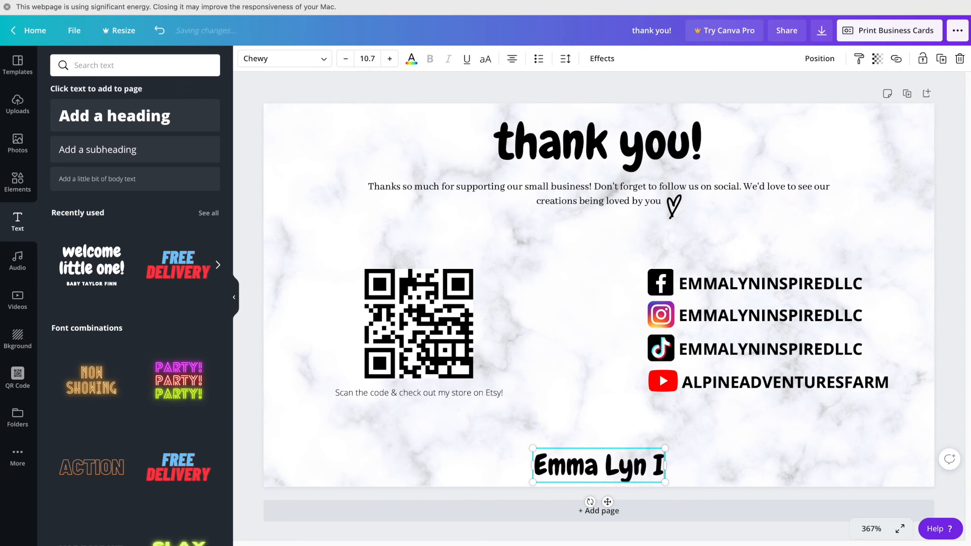
pyautogui.write('nspired LLC')
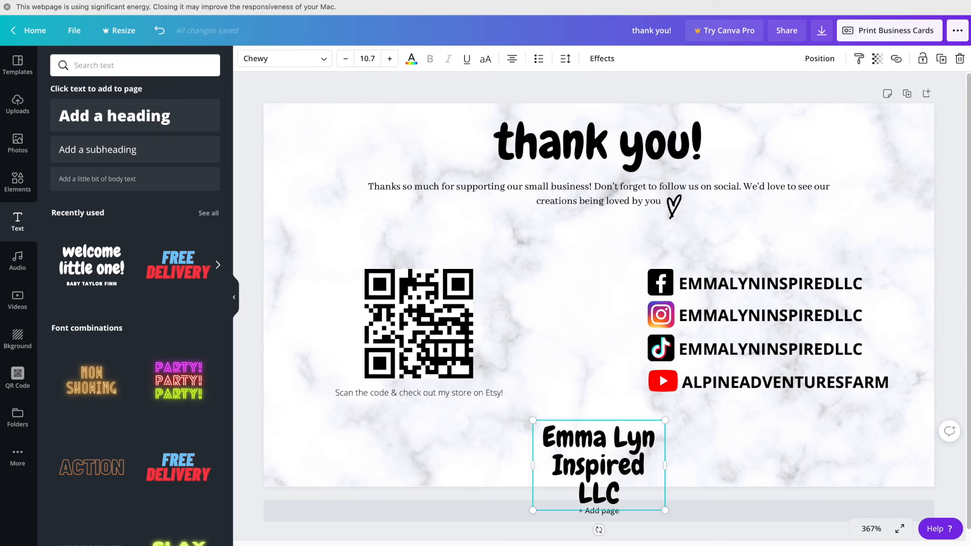
pyautogui.moveTo(666, 473); pyautogui.dragTo(637, 471)
pyautogui.click(891, 432)
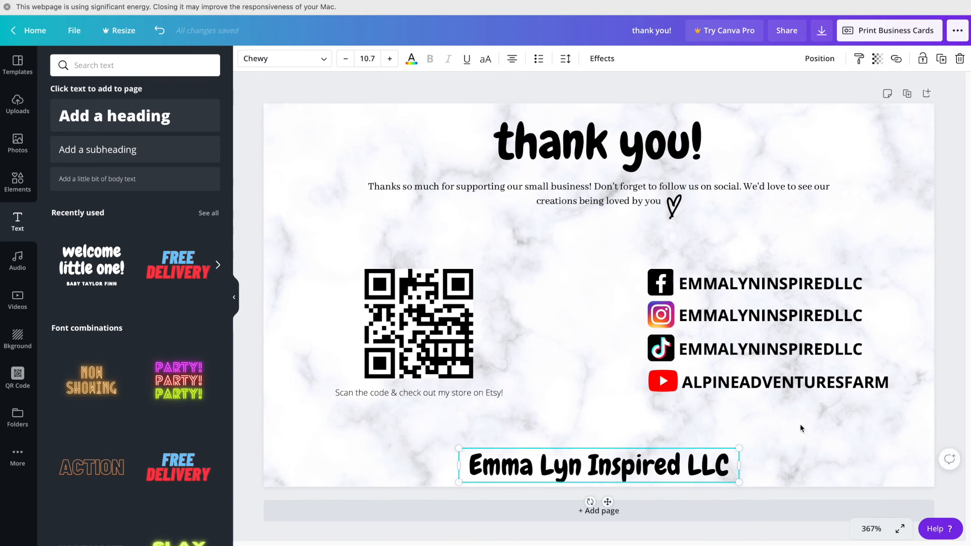
pyautogui.click(919, 284)
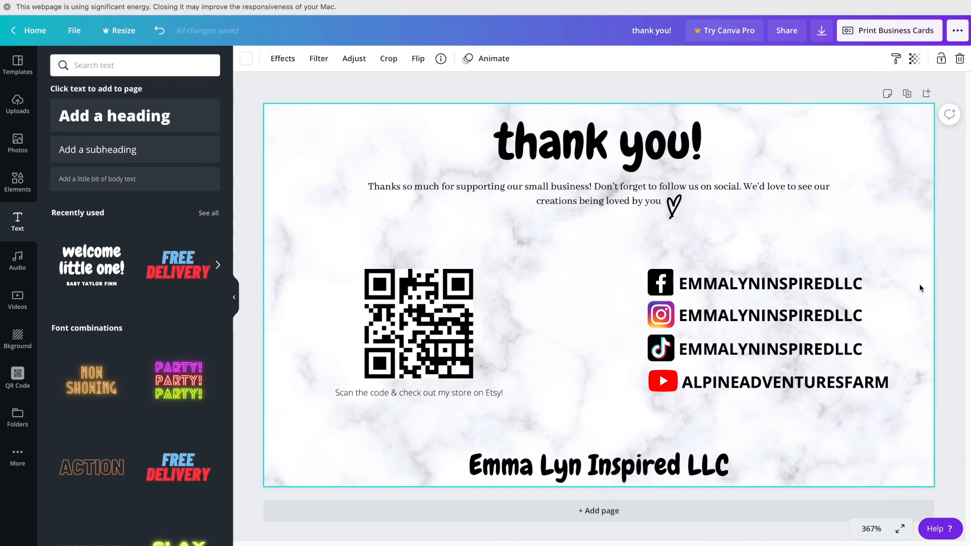
pyautogui.click(953, 257)
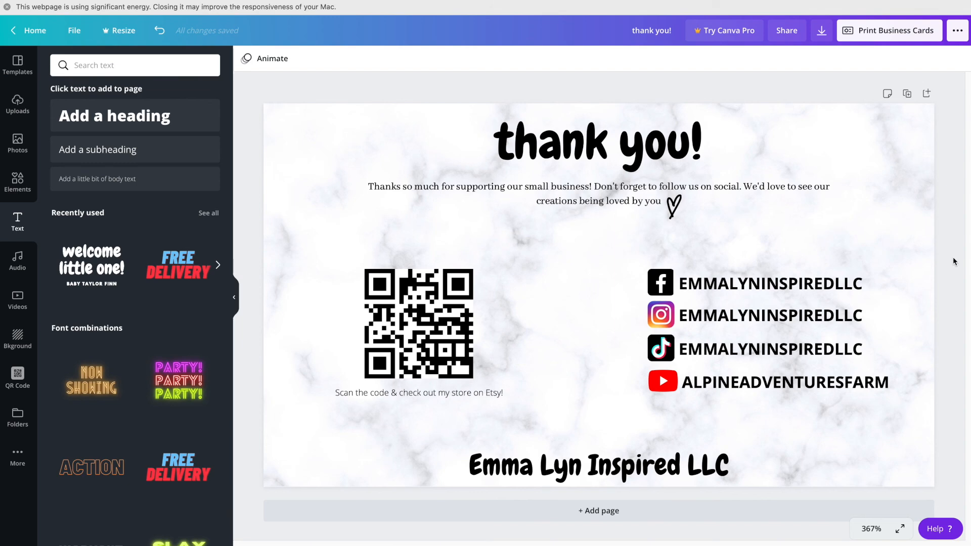
# Step: Check the File menu and Download file type (PDF Print), then open the Print Business Cards ordering panel
pyautogui.click(71, 32)
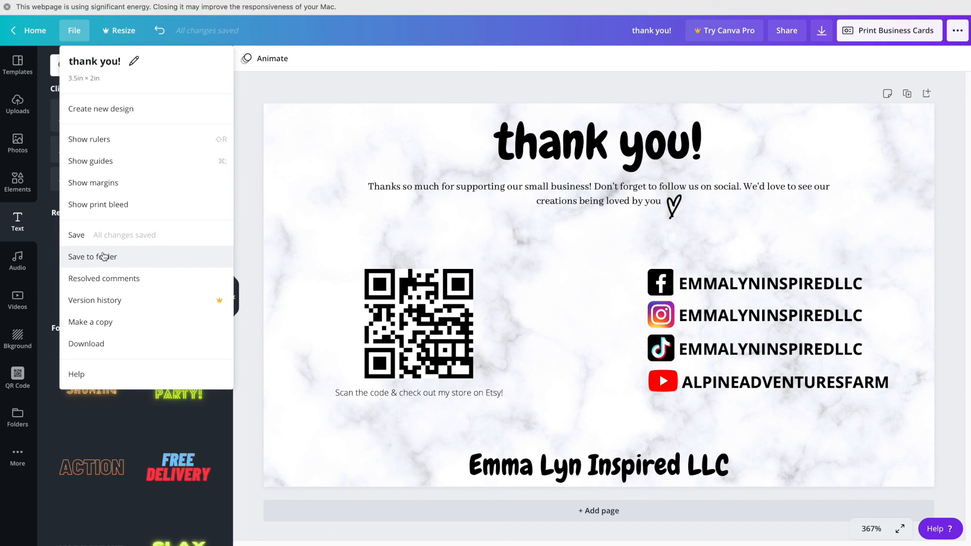
pyautogui.click(358, 86)
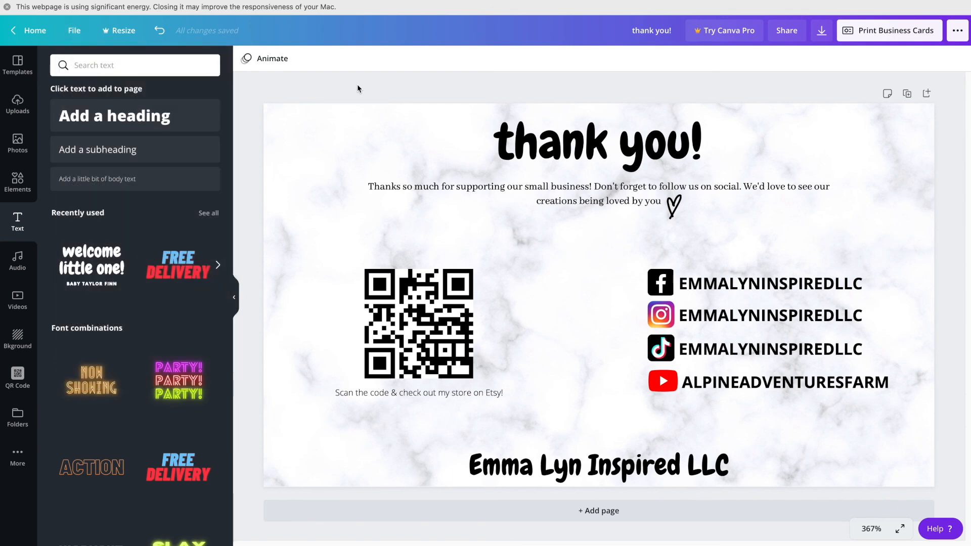
pyautogui.click(821, 36)
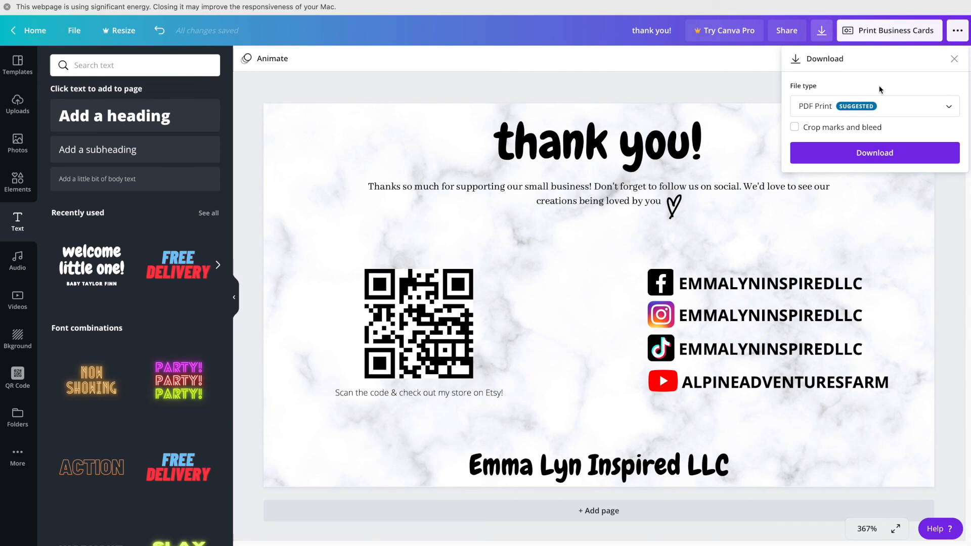
pyautogui.click(887, 108)
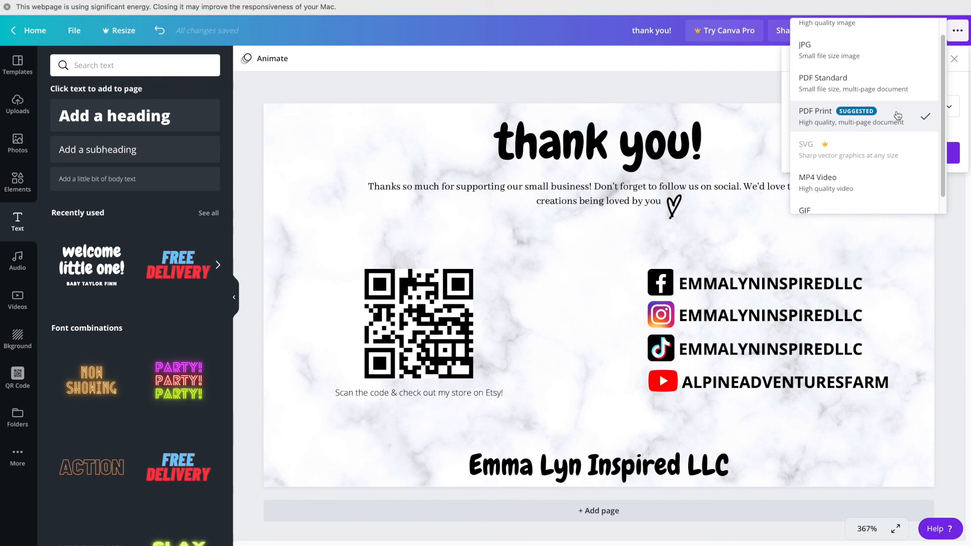
pyautogui.click(751, 92)
pyautogui.click(954, 59)
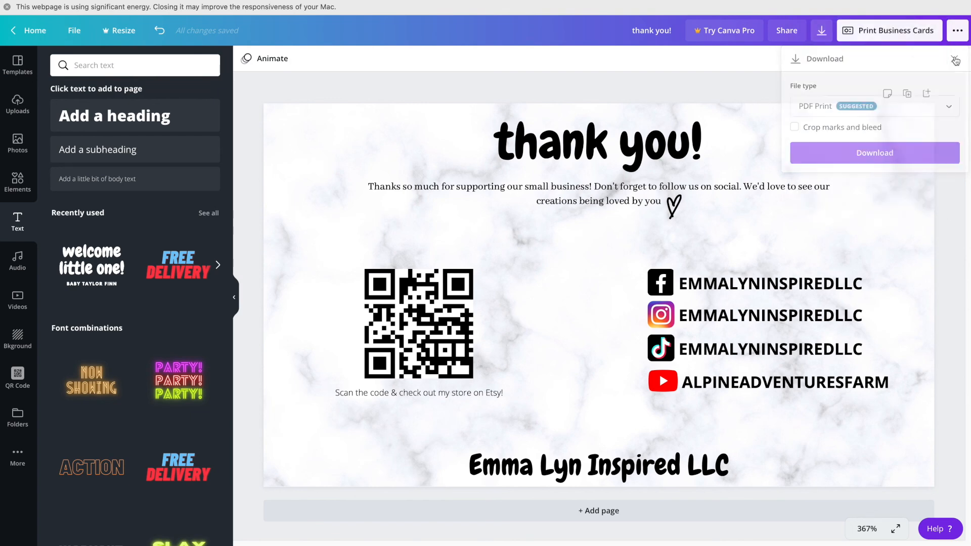
pyautogui.click(896, 31)
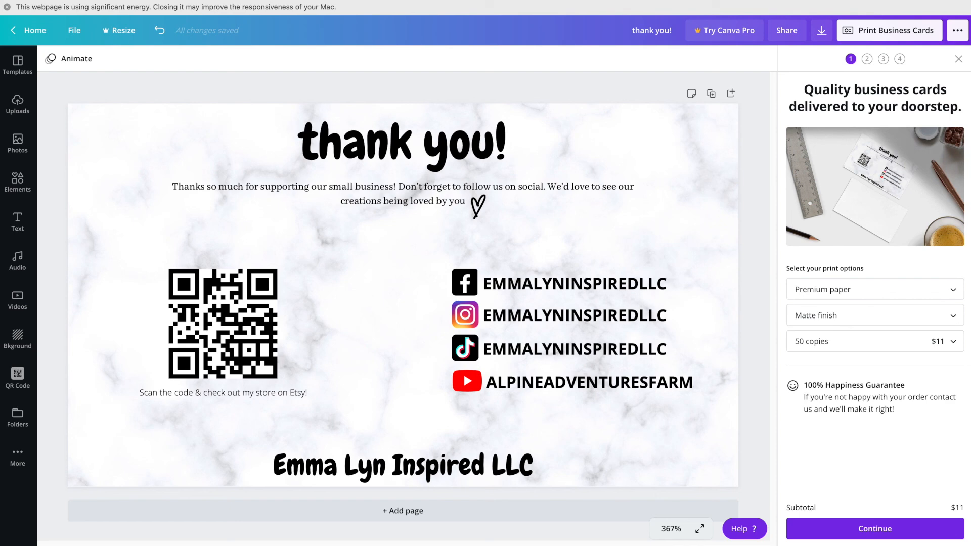
# Step: Confirm Premium paper, Matte finish and 50 copies, then swap the print panel for the publish menu
pyautogui.click(886, 291)
pyautogui.click(886, 294)
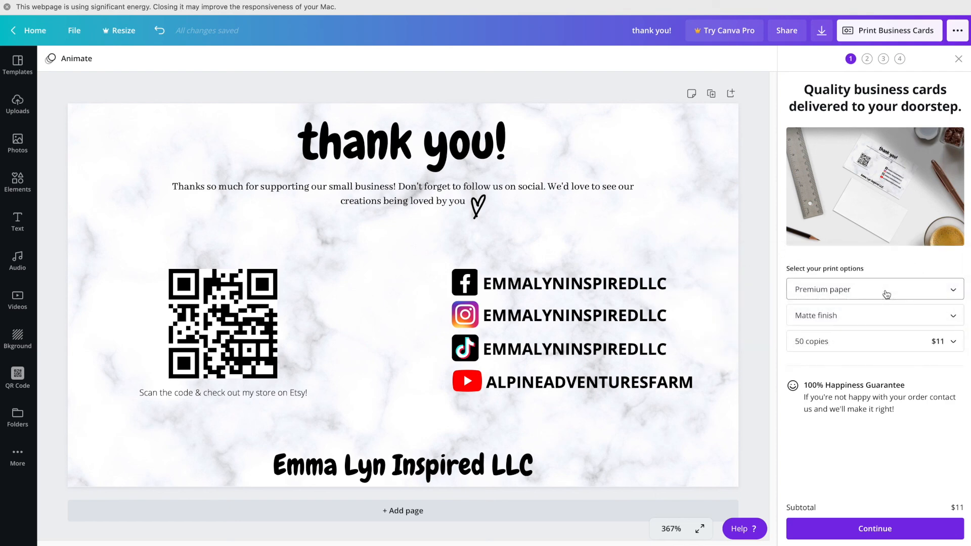
pyautogui.click(882, 319)
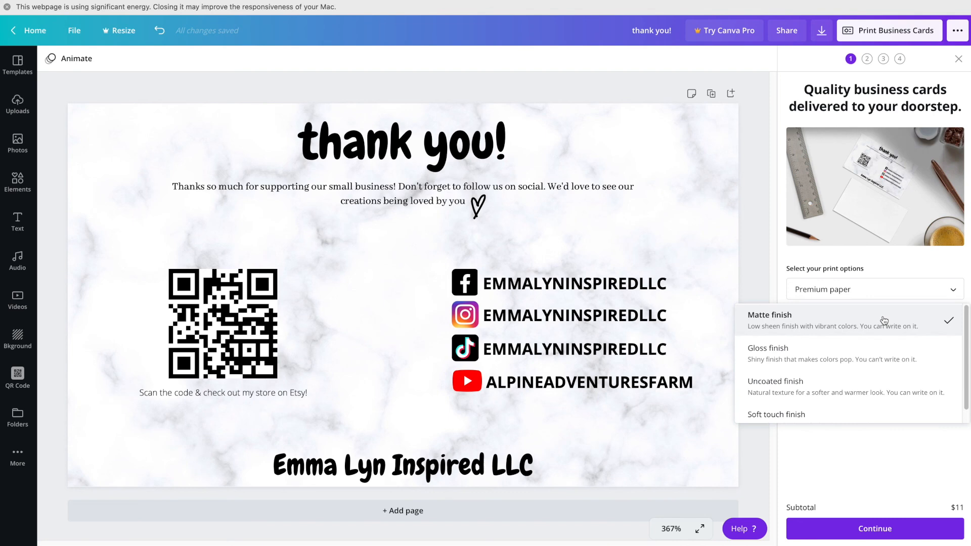
pyautogui.click(884, 320)
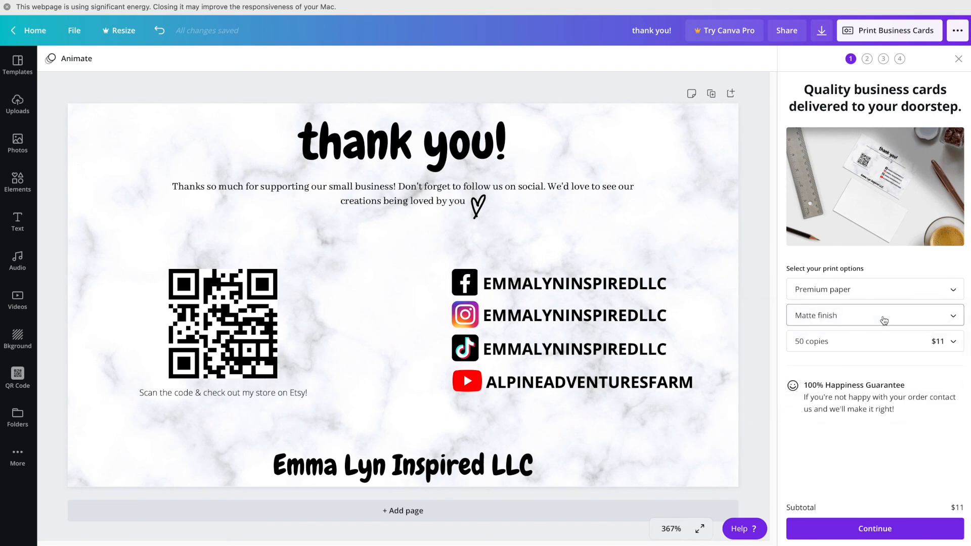
pyautogui.click(878, 340)
pyautogui.click(878, 342)
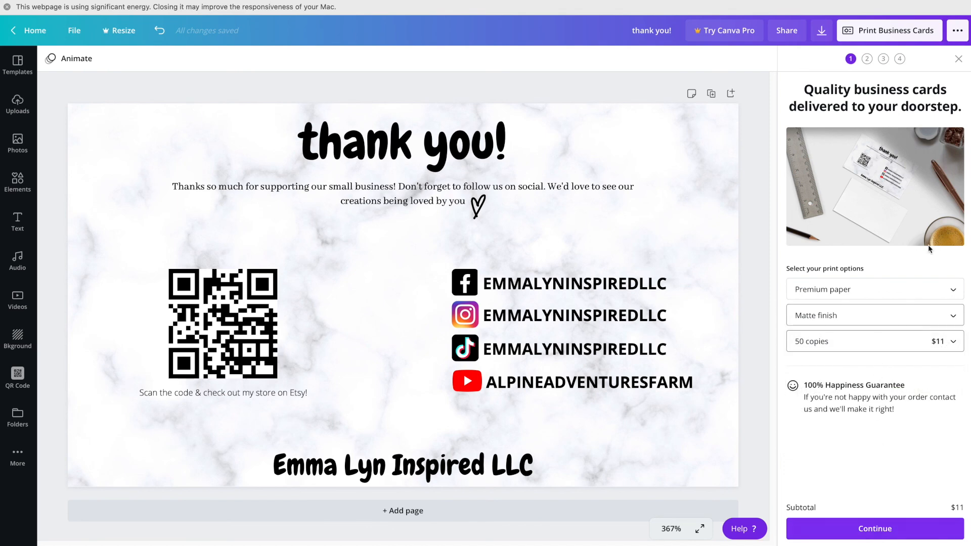
pyautogui.click(959, 60)
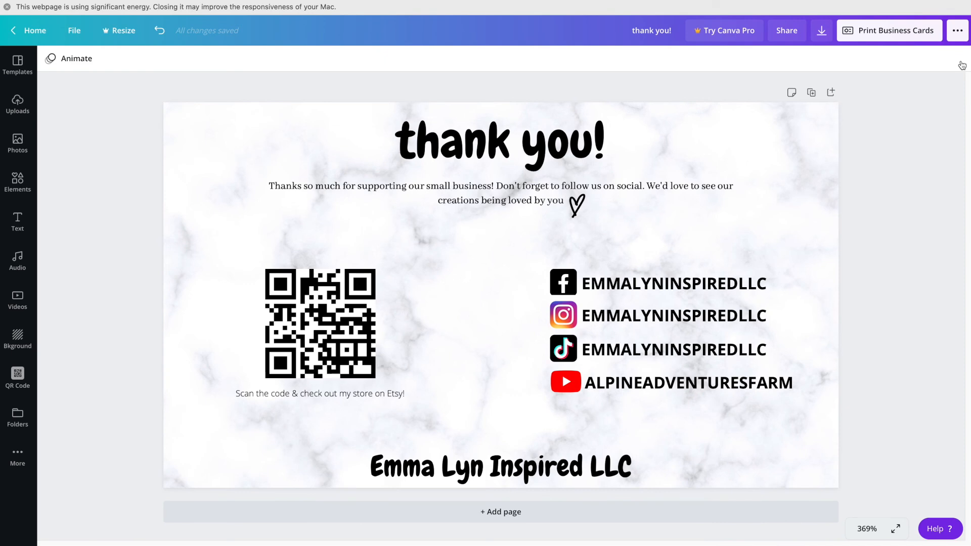
pyautogui.click(957, 32)
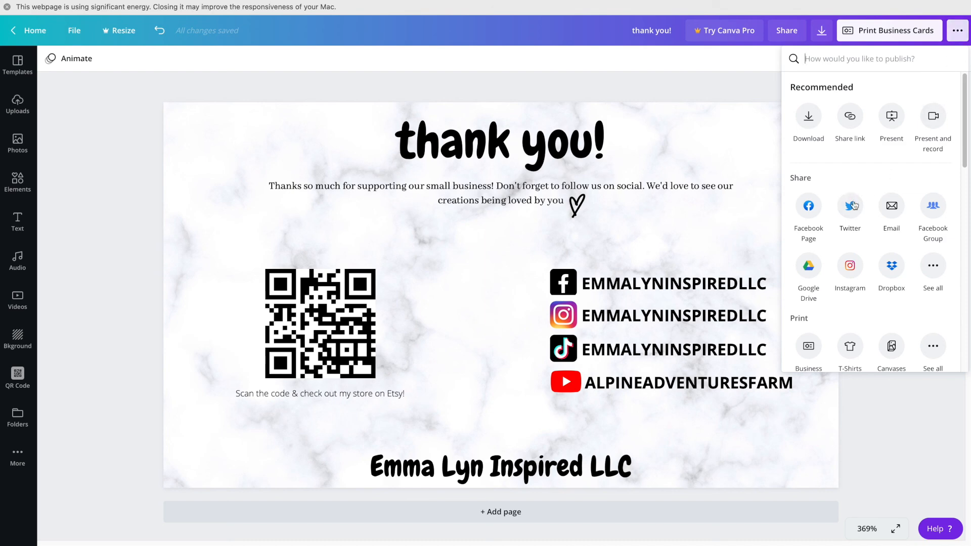
# Step: Look over the download, share-link, present and social options, then dismiss the publish menu
pyautogui.scroll(-3, 854, 207)
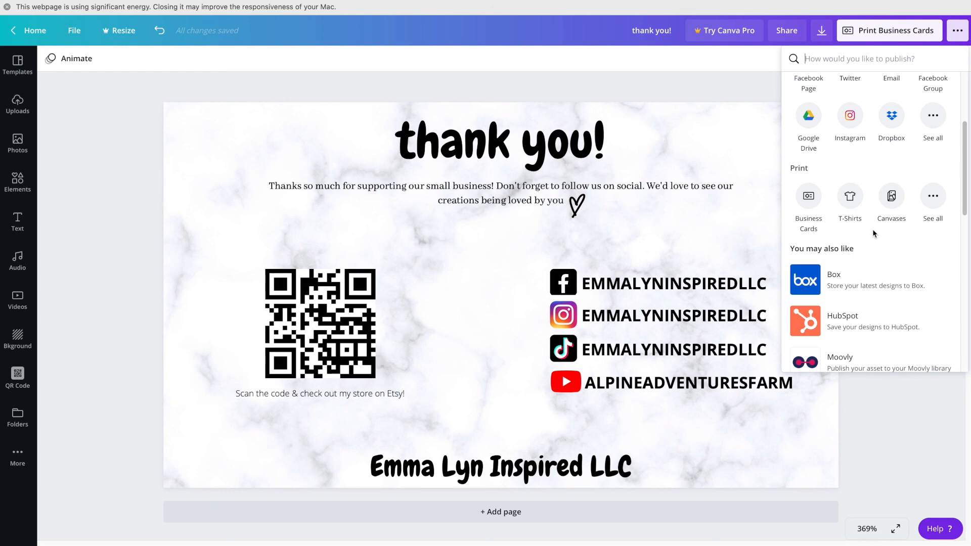
pyautogui.scroll(3, 871, 229)
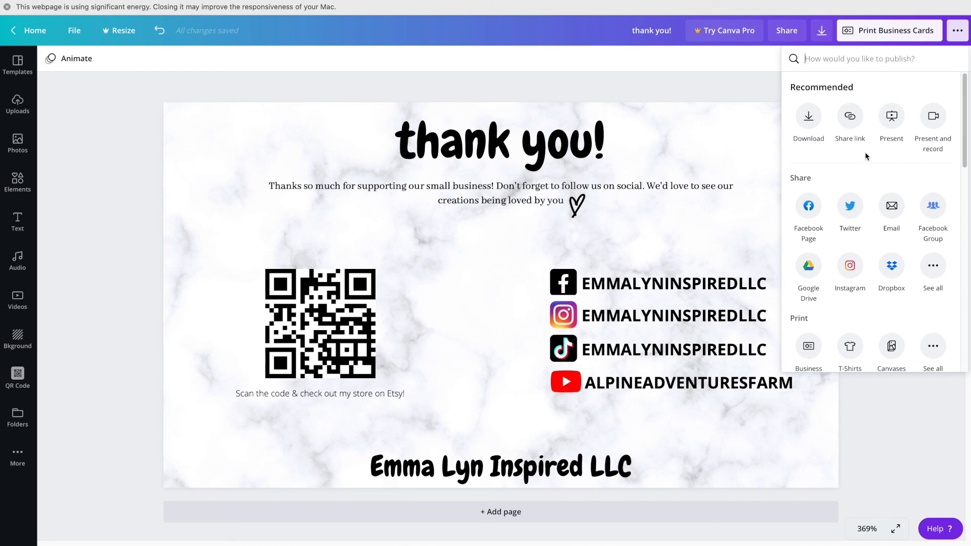
pyautogui.click(957, 31)
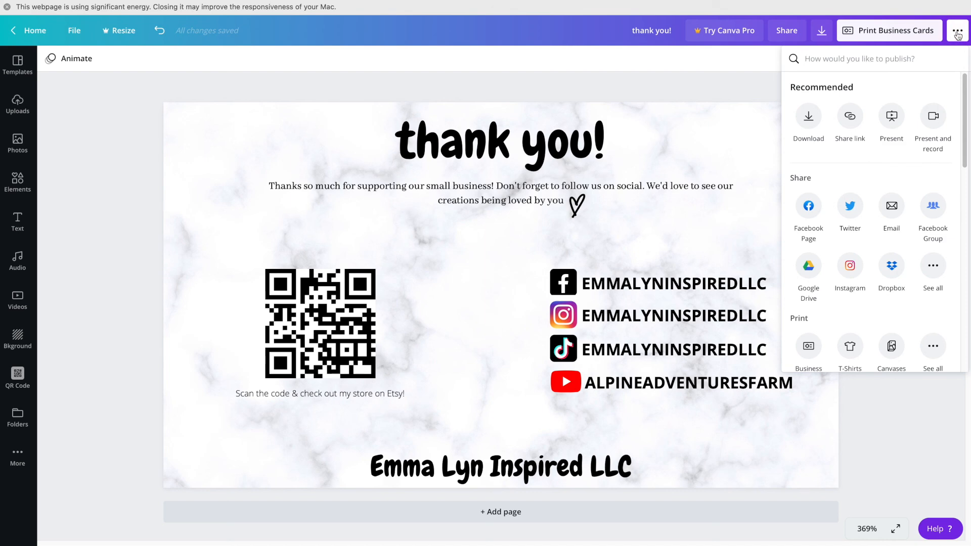